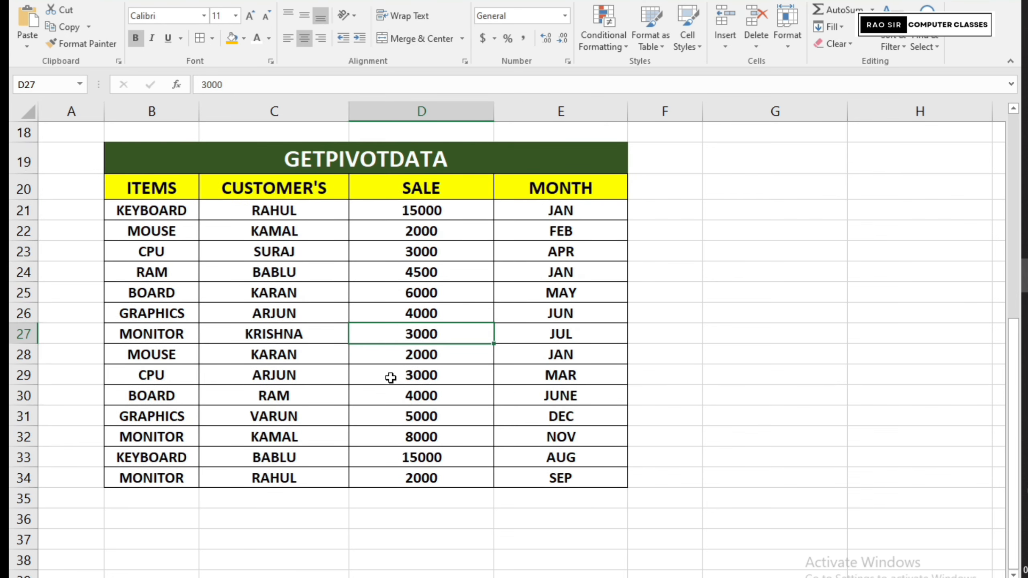
{"action": "left_click", "coordinate": [302, 314]}
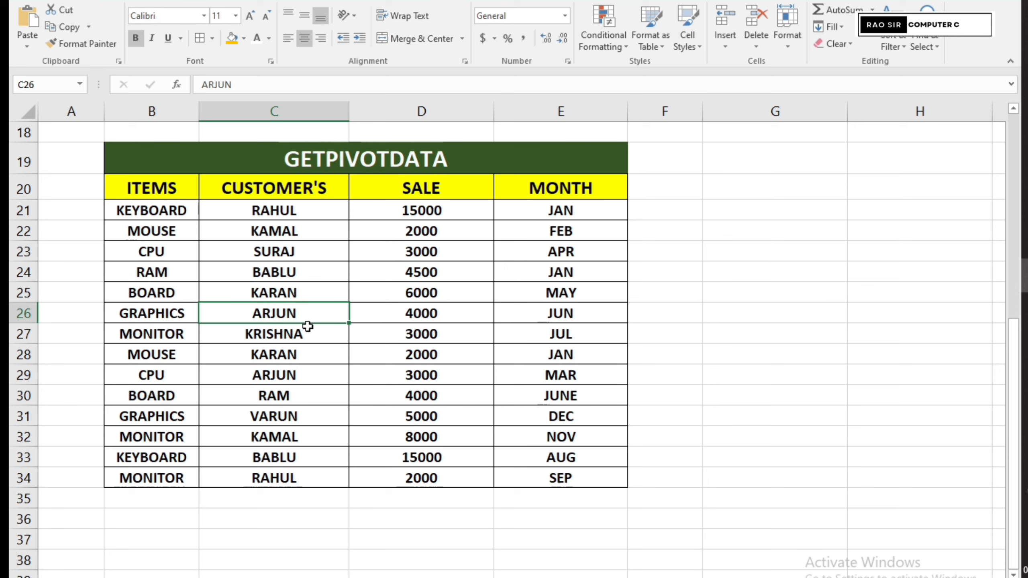
{"action": "left_click", "coordinate": [471, 333]}
{"action": "left_click", "coordinate": [332, 378]}
{"action": "left_click", "coordinate": [313, 320]}
{"action": "left_click", "coordinate": [354, 294]}
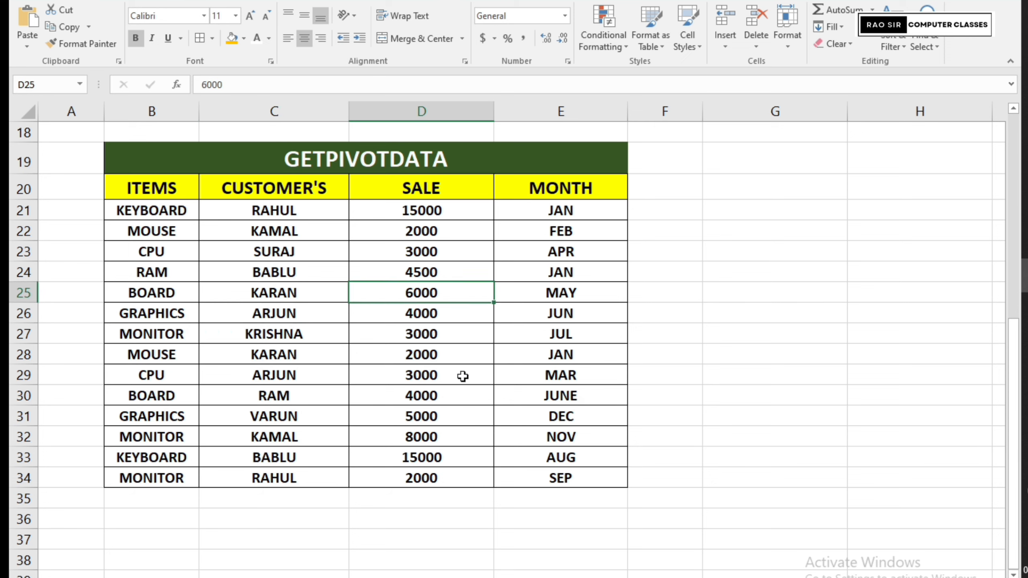
{"action": "left_click", "coordinate": [461, 377]}
Create a PivotTable from the sales table PART18!$B$20:$E$34 on a new worksheet.
{"action": "left_click", "coordinate": [236, 341]}
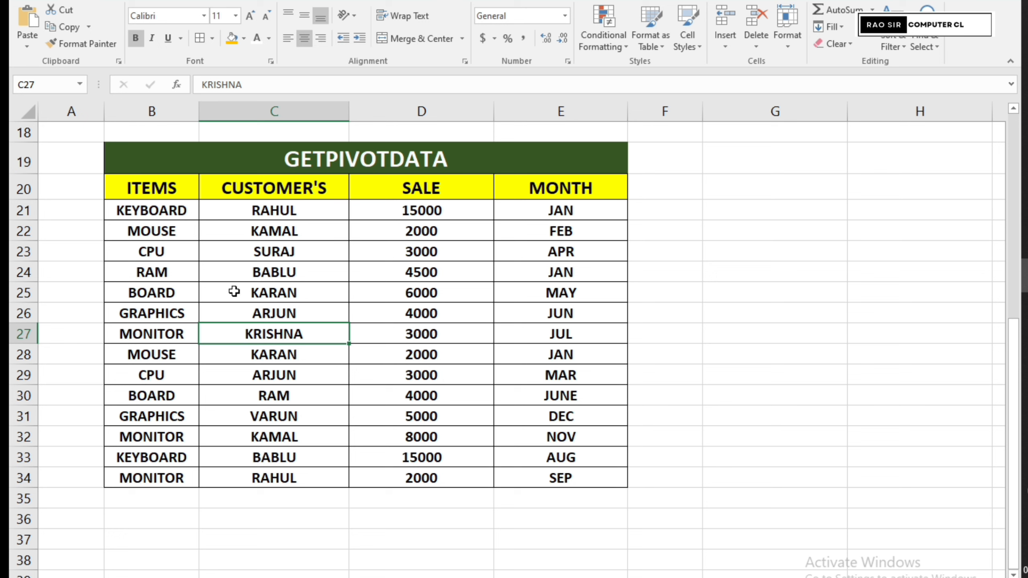
{"action": "left_click", "coordinate": [128, 1]}
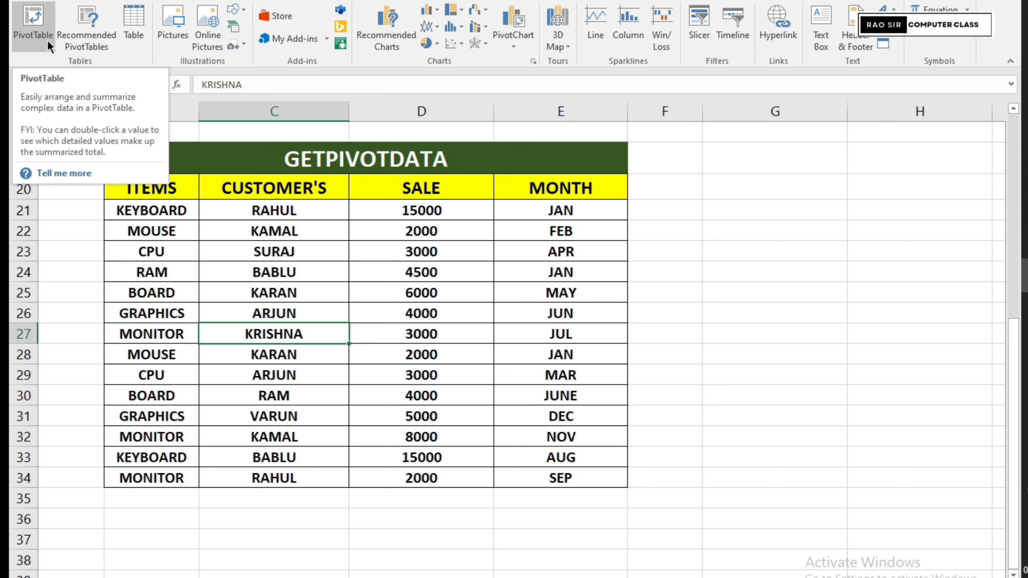
{"action": "left_click", "coordinate": [29, 24]}
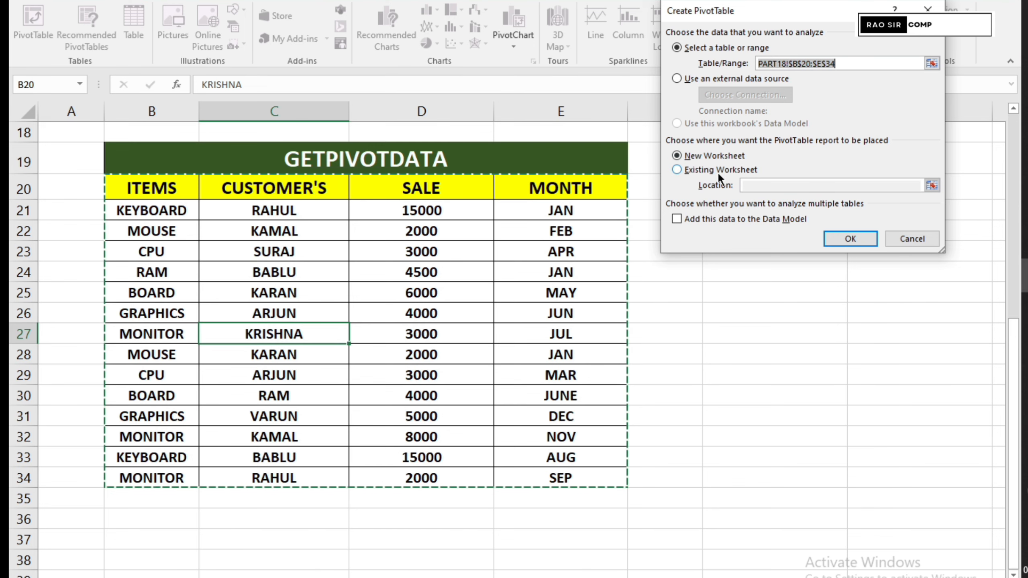
{"action": "left_click", "coordinate": [859, 247]}
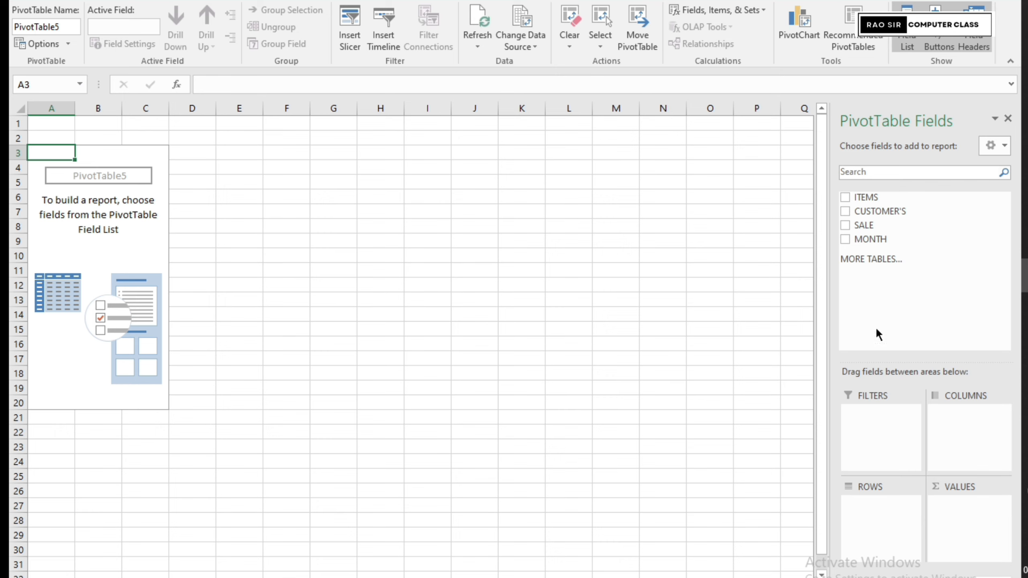
Lay out the PivotTable with MONTH as rows, SALE as summed values and ITEMS as columns.
{"action": "left_click_drag", "start_coordinate": [862, 239], "coordinate": [878, 511]}
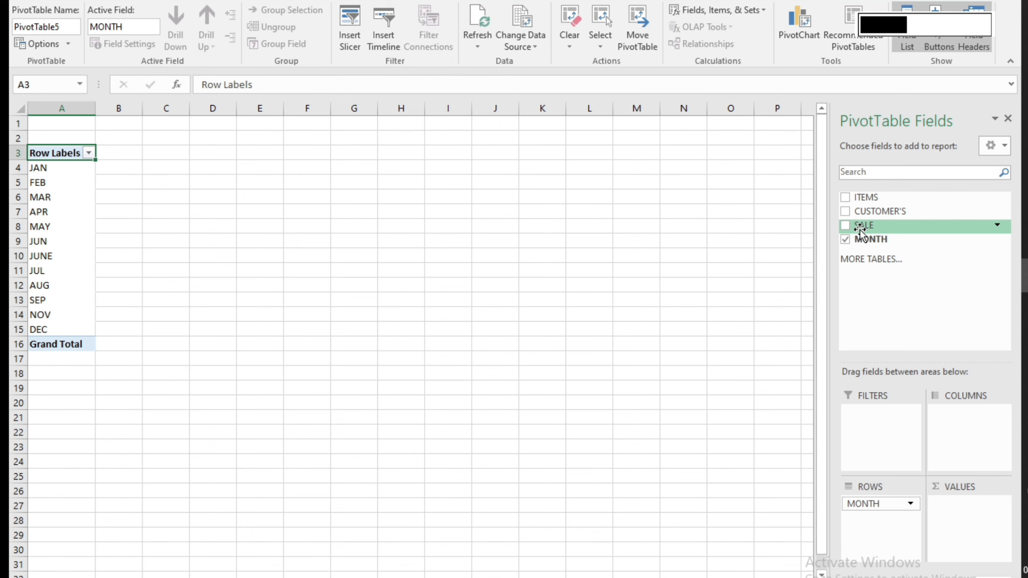
{"action": "left_click_drag", "start_coordinate": [859, 229], "coordinate": [961, 524]}
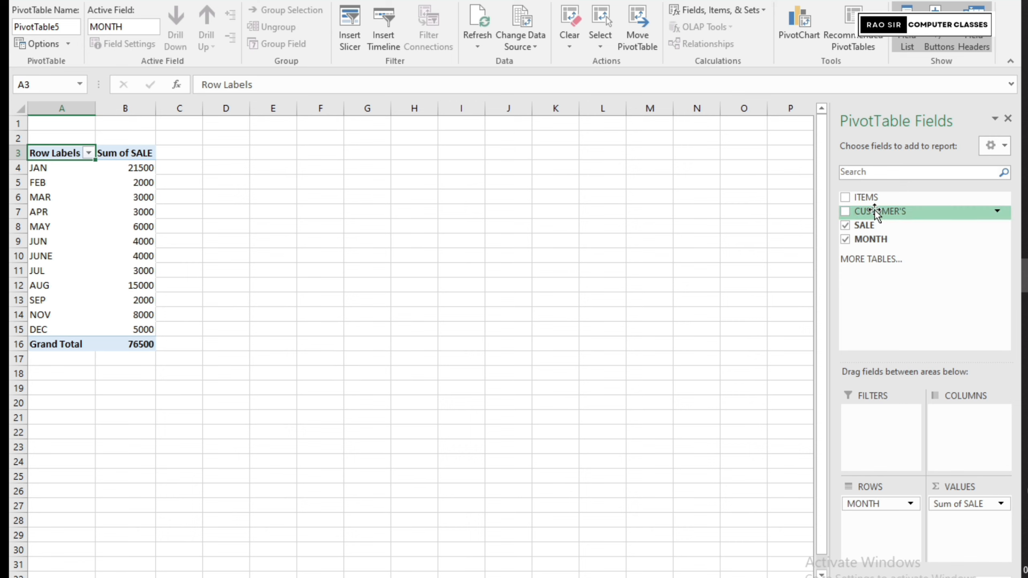
{"action": "left_click_drag", "start_coordinate": [865, 199], "coordinate": [959, 438]}
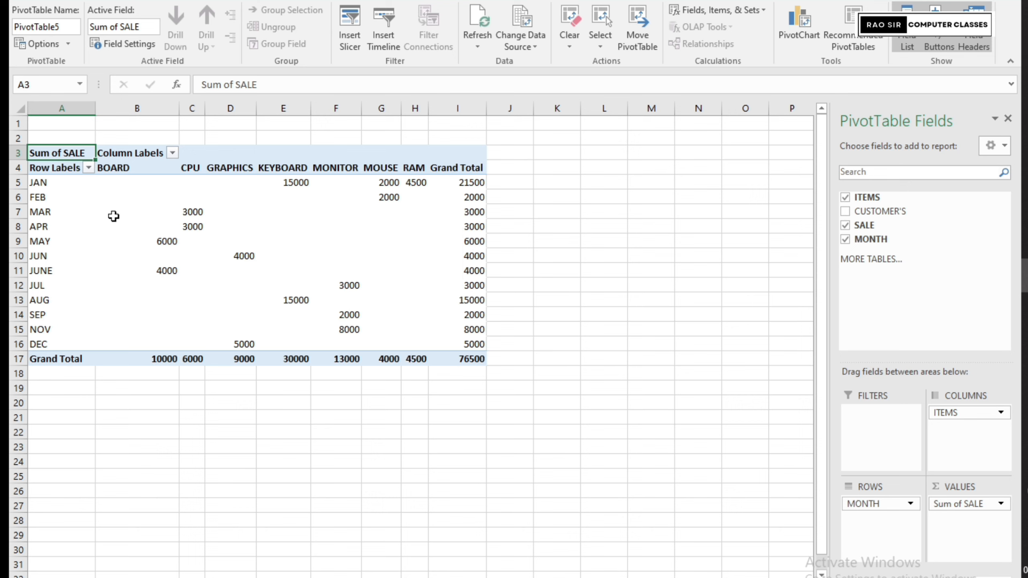
{"action": "left_click_drag", "start_coordinate": [52, 183], "coordinate": [40, 345]}
{"action": "left_click_drag", "start_coordinate": [189, 166], "coordinate": [416, 168]}
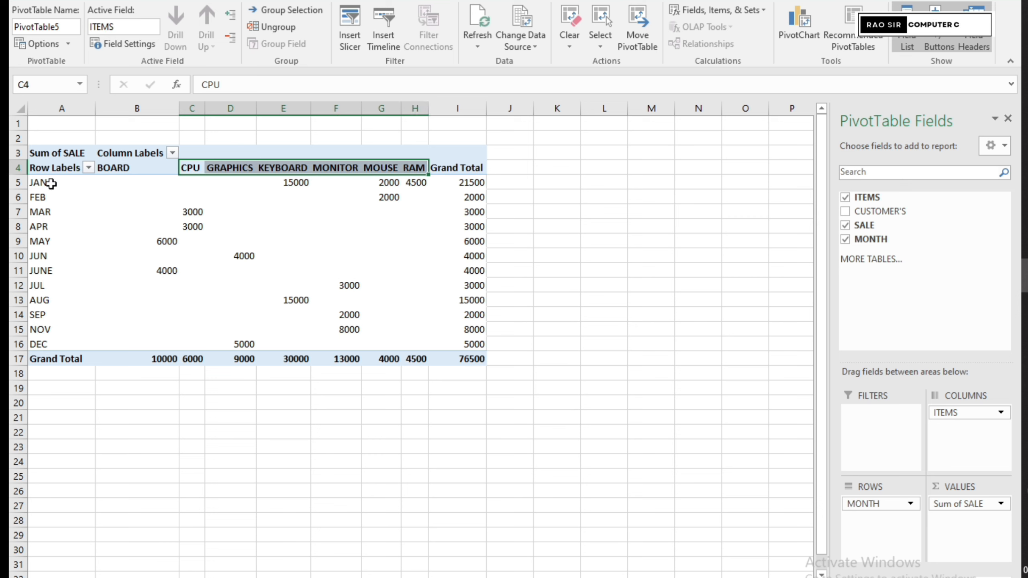
{"action": "left_click", "coordinate": [39, 182]}
Try applying borders to the whole PivotTable, including its header and grand total rows, and undo them.
{"action": "left_click", "coordinate": [41, 155]}
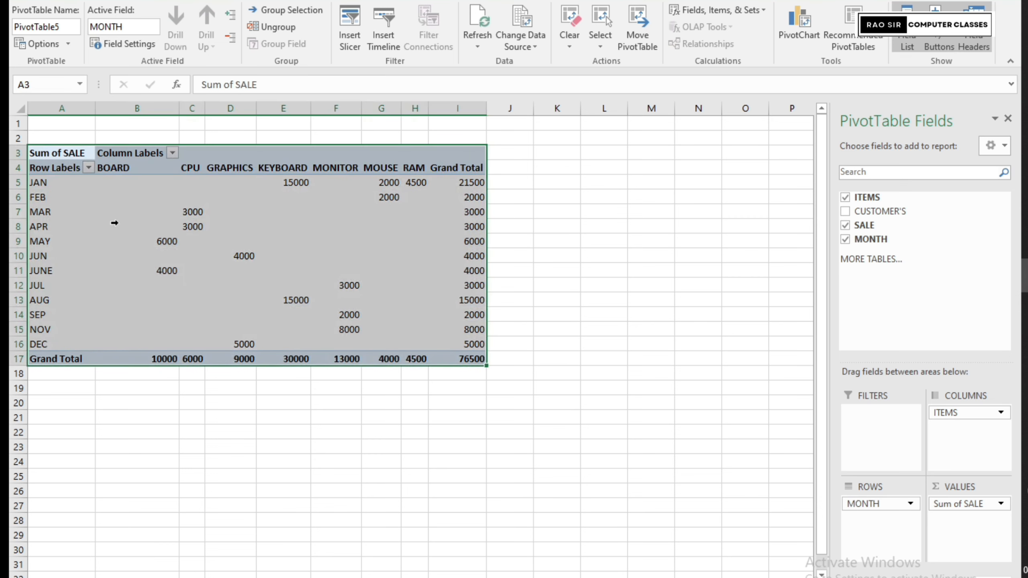
{"action": "left_click", "coordinate": [44, 1]}
{"action": "left_click", "coordinate": [200, 38]}
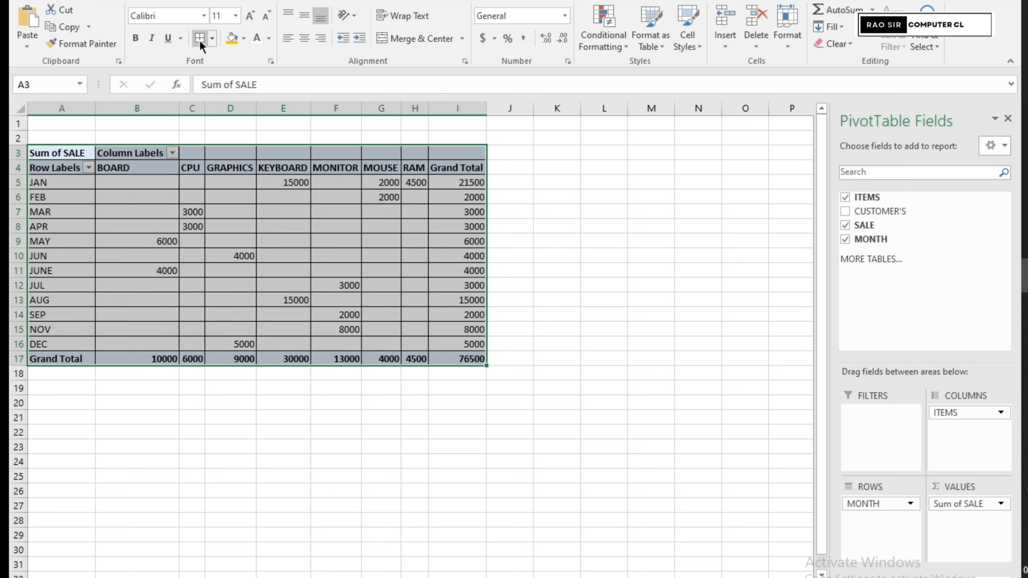
{"action": "left_click", "coordinate": [335, 276]}
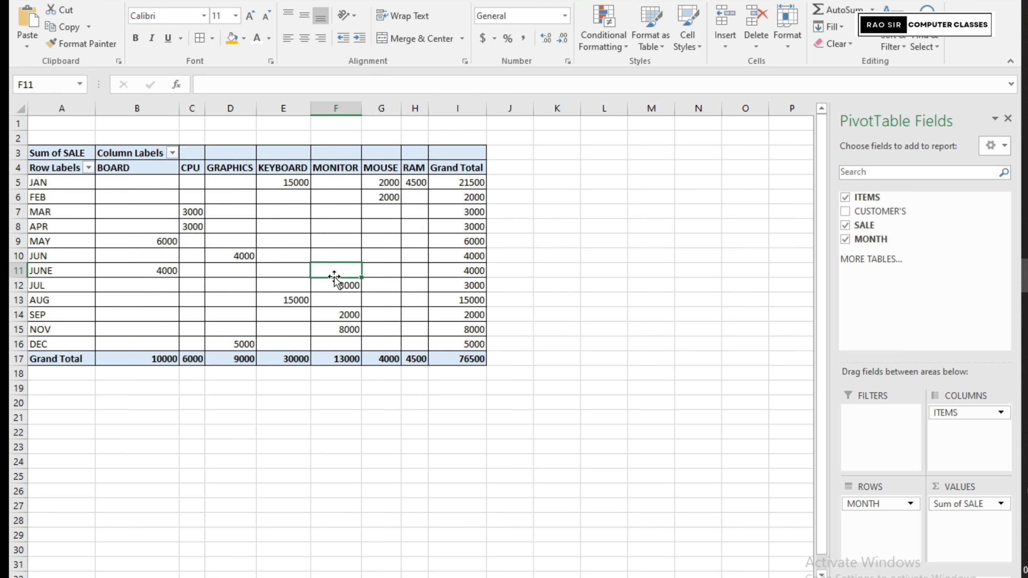
{"action": "key", "text": "ctrl+z"}
{"action": "left_click", "coordinate": [147, 211]}
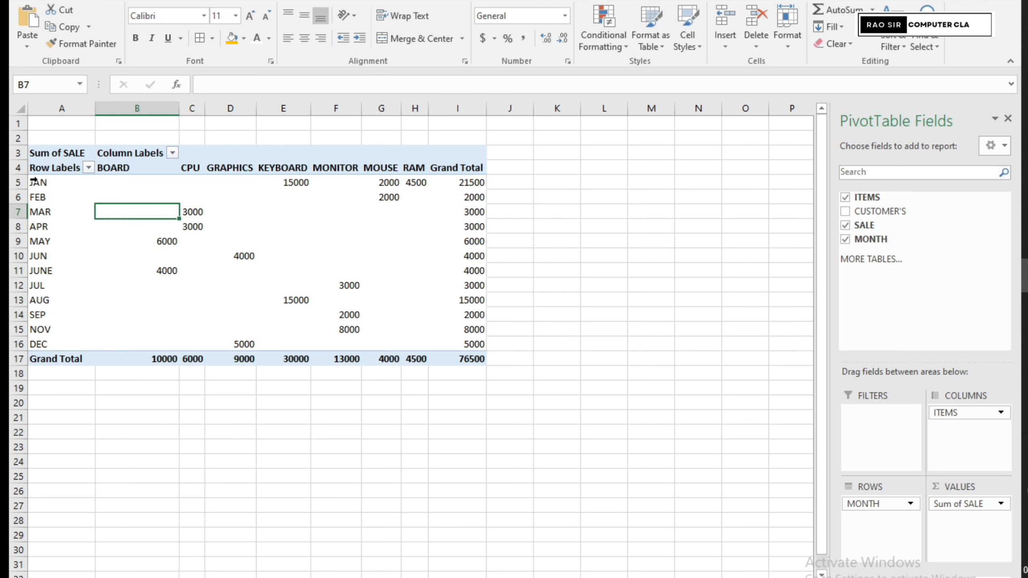
Apply all borders to the PivotTable's month rows from JAN to DEC, A5:I16.
{"action": "left_click_drag", "start_coordinate": [35, 180], "coordinate": [253, 341]}
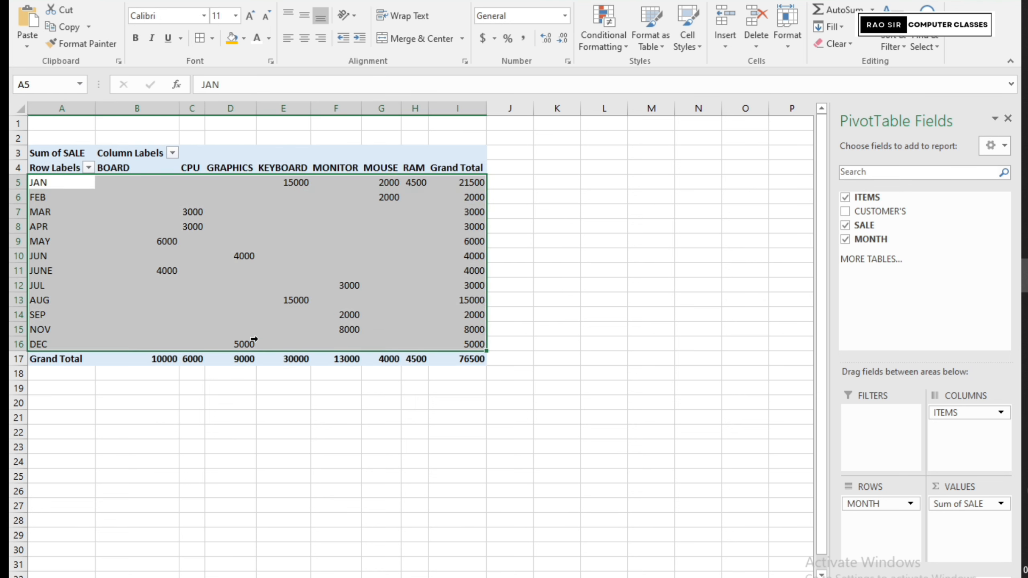
{"action": "left_click", "coordinate": [199, 43]}
{"action": "left_click", "coordinate": [620, 360]}
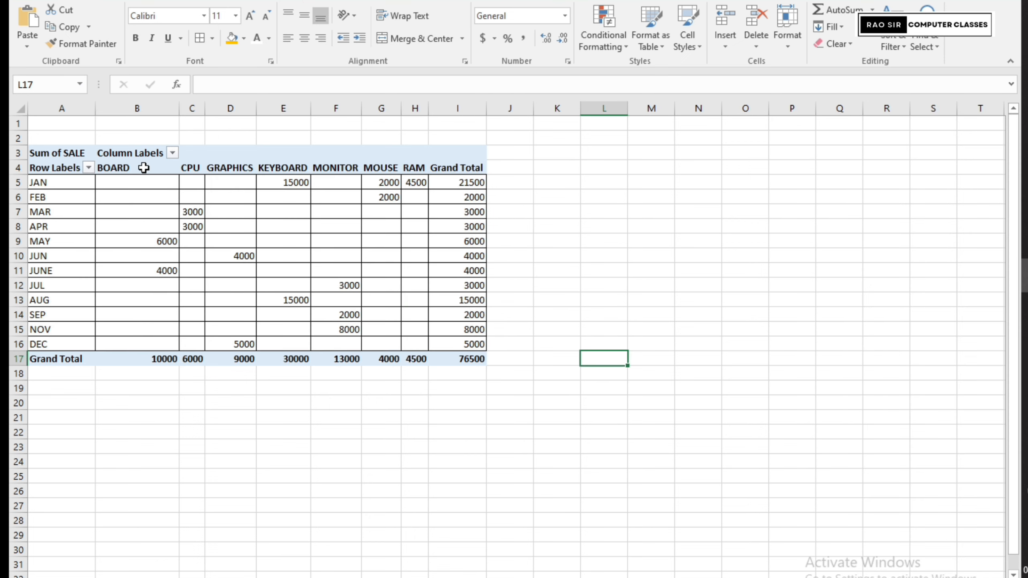
Format the item headers from BOARD to RAM in B4:H4 with borders, yellow fill and centred text.
{"action": "left_click_drag", "start_coordinate": [144, 166], "coordinate": [415, 167]}
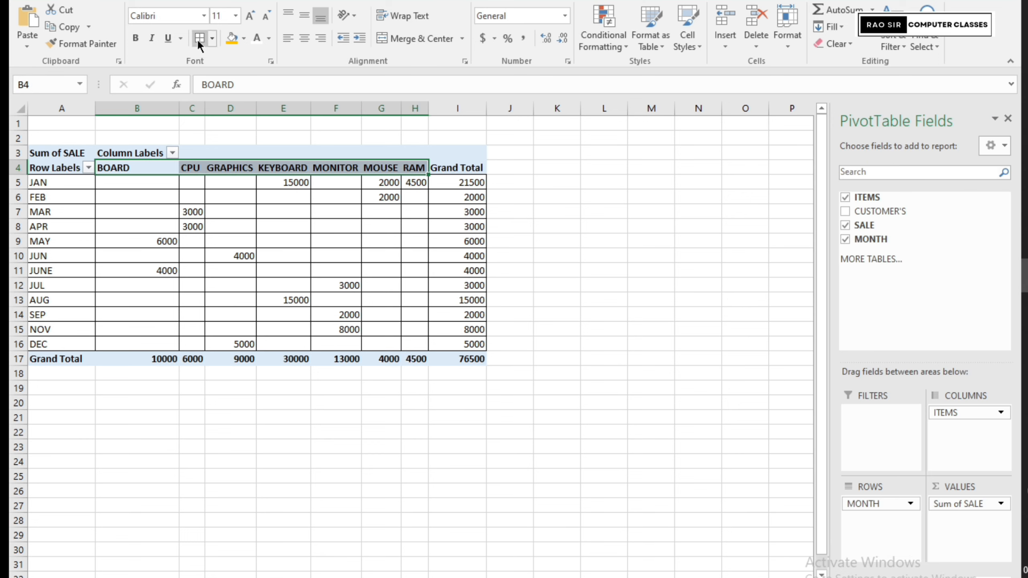
{"action": "left_click", "coordinate": [243, 38]}
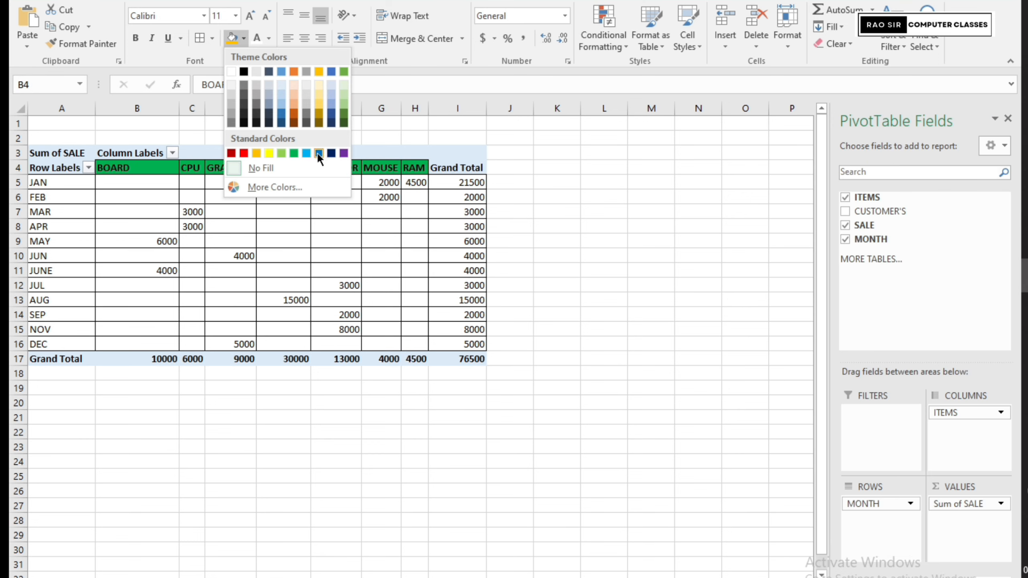
{"action": "left_click", "coordinate": [268, 153]}
{"action": "left_click", "coordinate": [304, 38]}
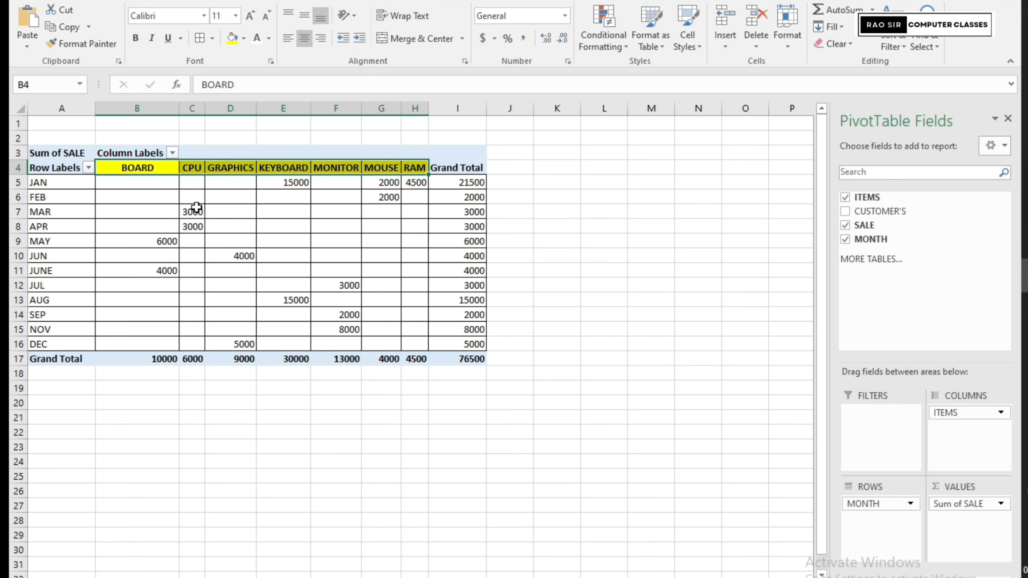
{"action": "left_click", "coordinate": [619, 311]}
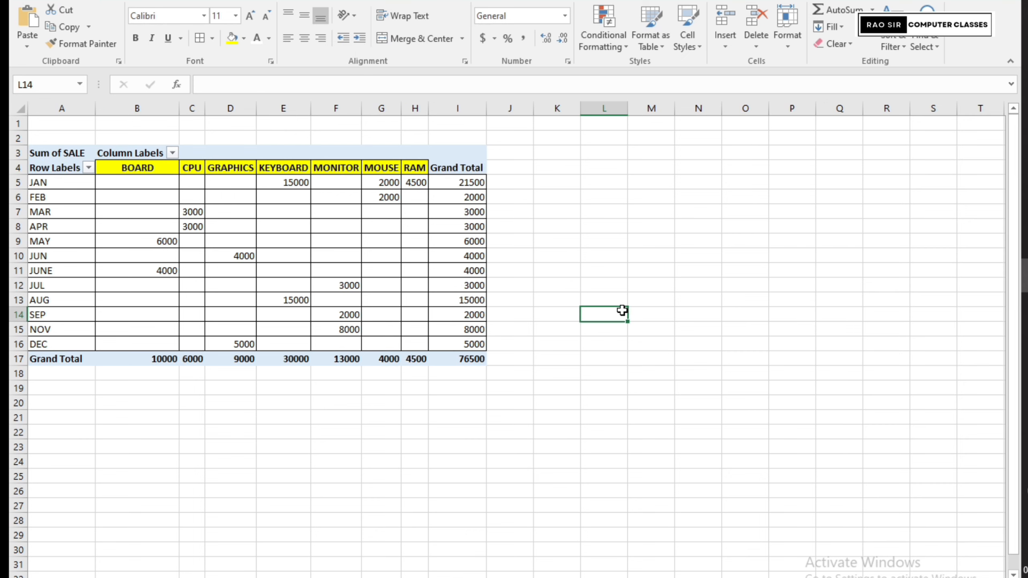
{"action": "left_click", "coordinate": [183, 215]}
{"action": "left_click", "coordinate": [281, 183]}
{"action": "left_click", "coordinate": [384, 183]}
{"action": "left_click", "coordinate": [412, 184]}
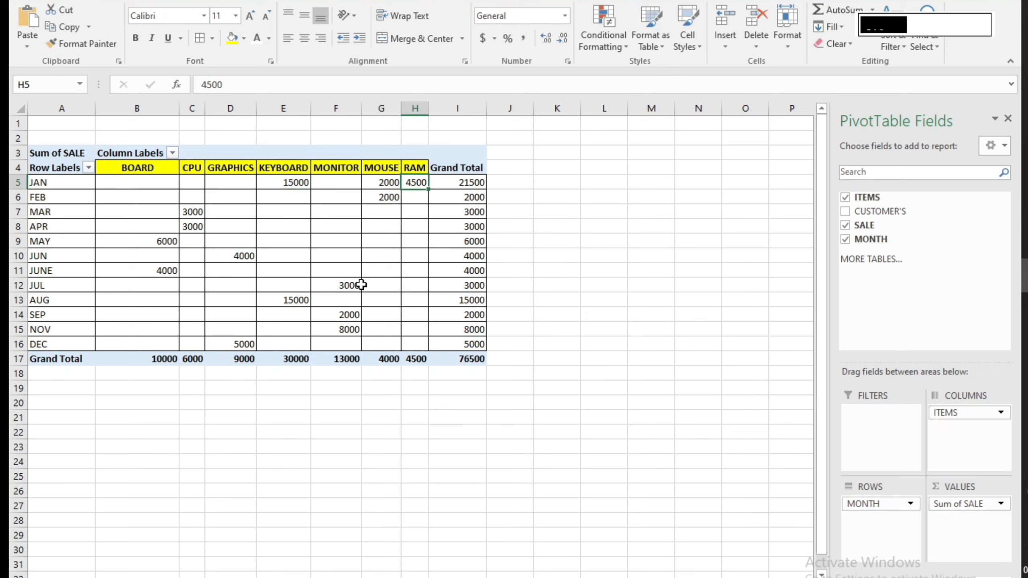
{"action": "mouse_move", "coordinate": [342, 285]}
{"action": "mouse_move", "coordinate": [357, 268]}
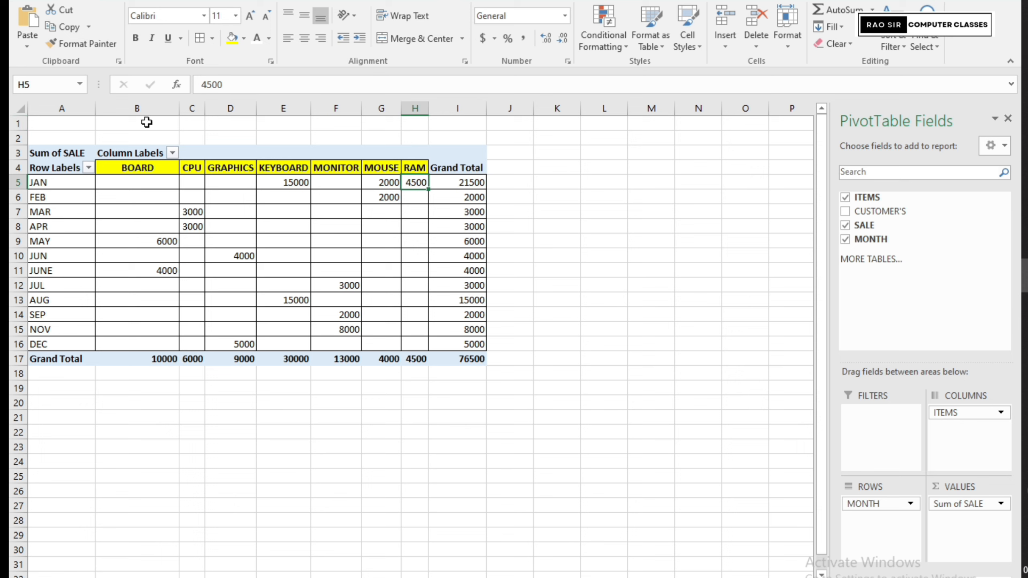
Insert five blank rows at the top of the sheet, above the PivotTable.
{"action": "left_click", "coordinate": [9, 138]}
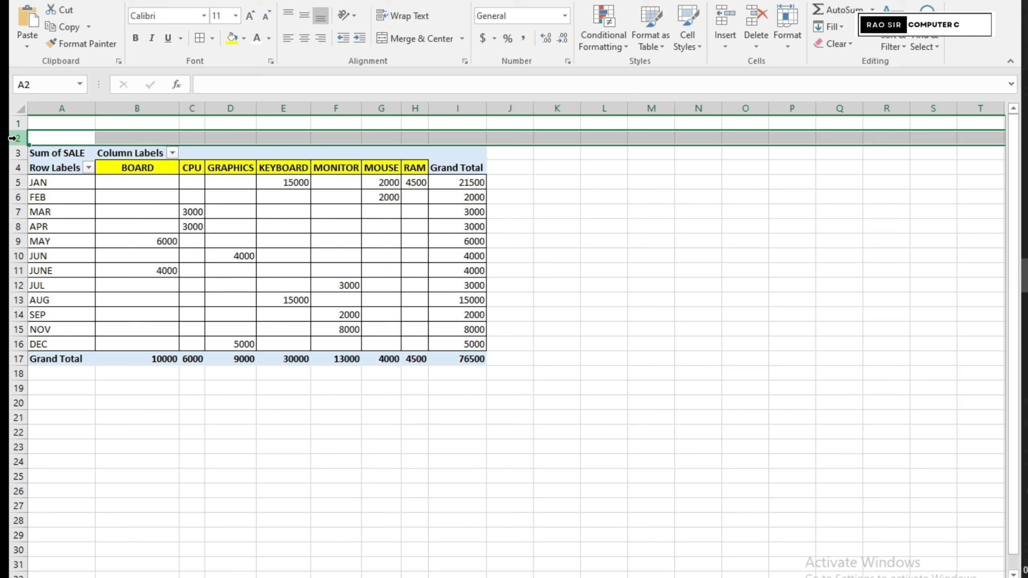
{"action": "left_click", "coordinate": [12, 125]}
{"action": "left_click", "coordinate": [13, 139]}
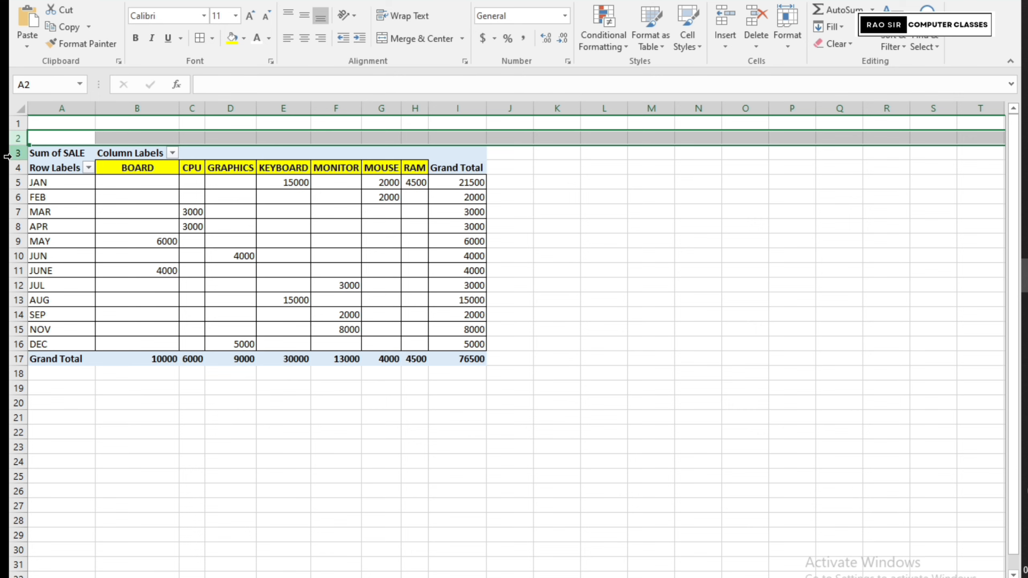
{"action": "left_click", "coordinate": [12, 140]}
{"action": "left_click", "coordinate": [12, 123]}
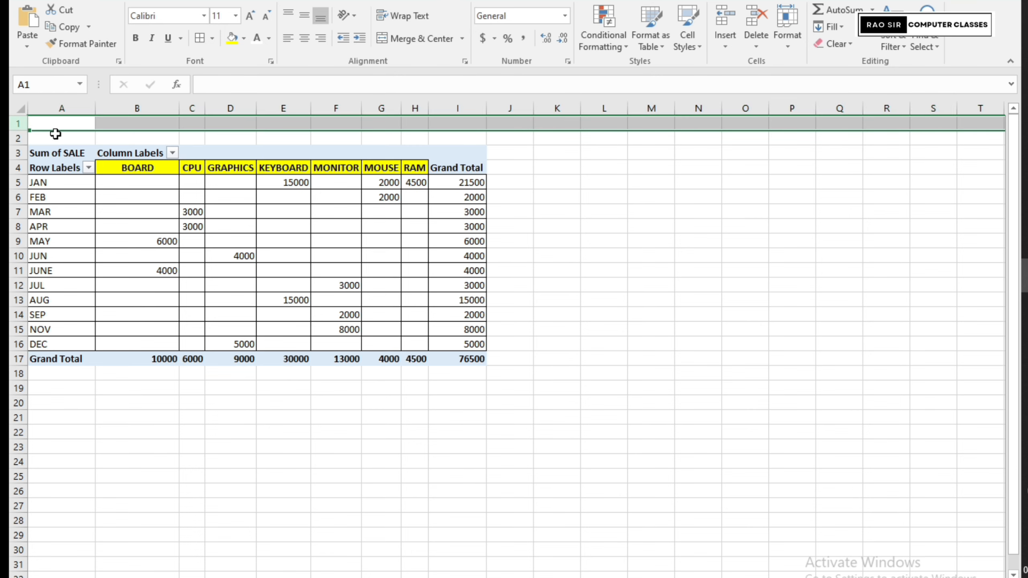
{"action": "key", "text": "ctrl+shift+plus"}
{"action": "key", "text": "ctrl+shift+plus"}
{"action": "key", "text": "ctrl+shift+plus"}
{"action": "key", "text": "ctrl+shift+plus"}
{"action": "key", "text": "ctrl+shift+plus"}
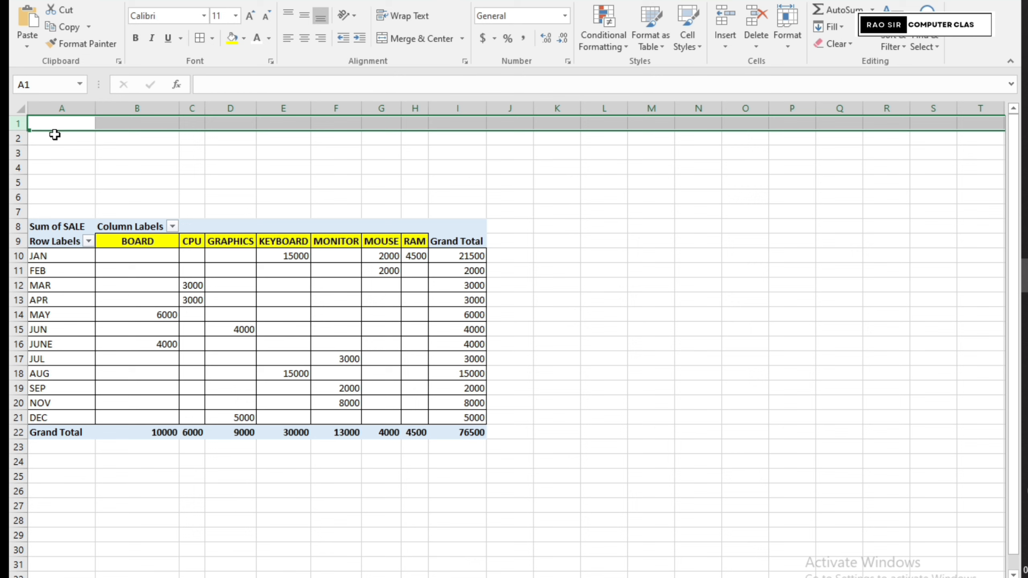
Enter the heading MONTH in cell B3 above the PivotTable.
{"action": "left_click", "coordinate": [227, 164]}
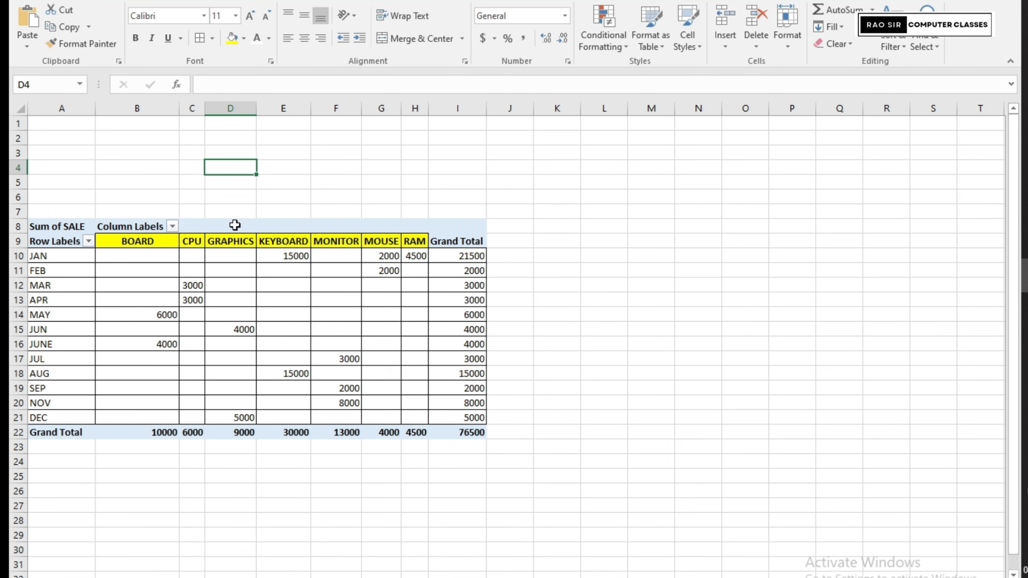
{"action": "left_click", "coordinate": [152, 150]}
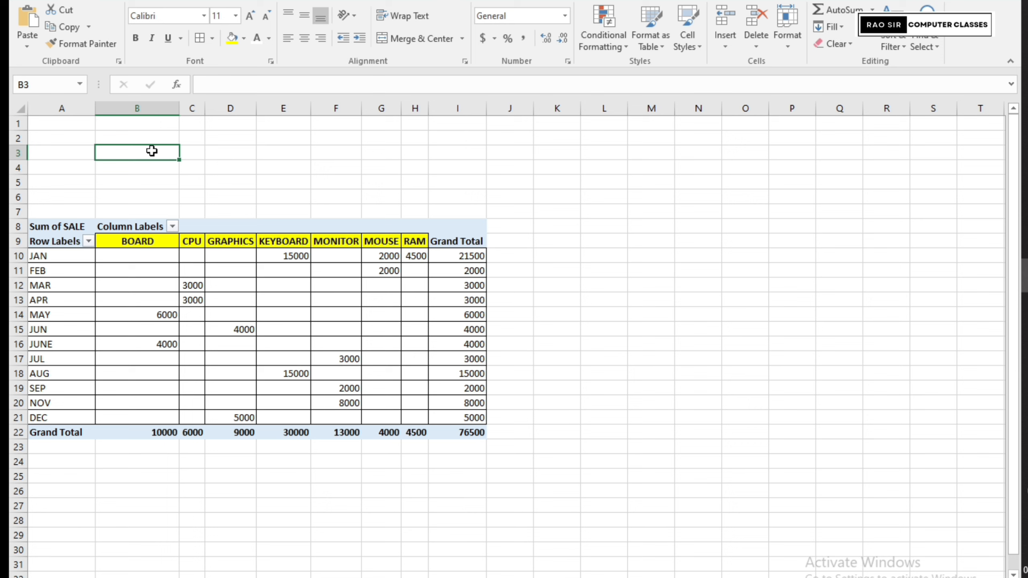
{"action": "type", "text": "MONTH"}
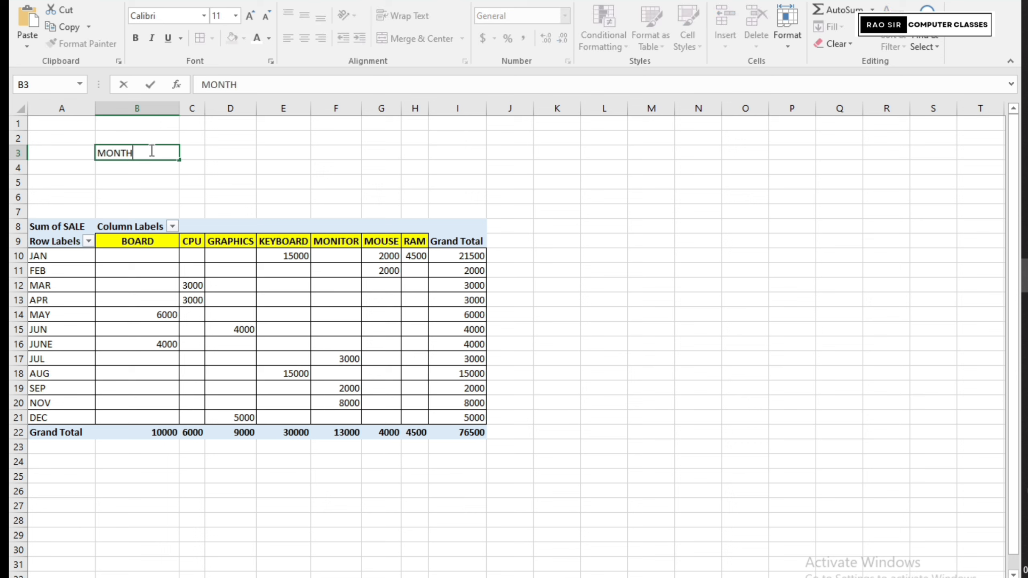
{"action": "left_click", "coordinate": [233, 180]}
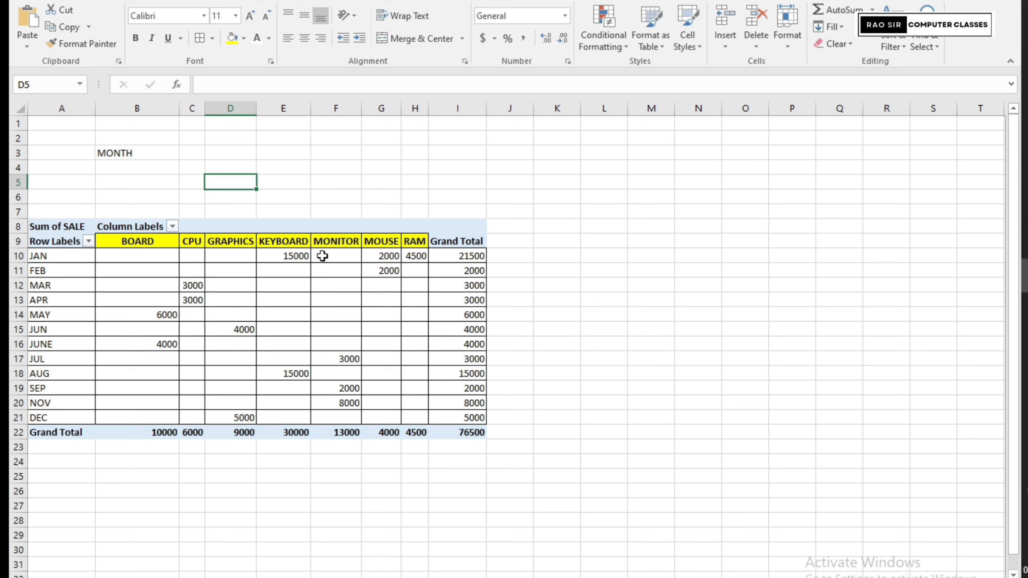
{"action": "left_click", "coordinate": [147, 157]}
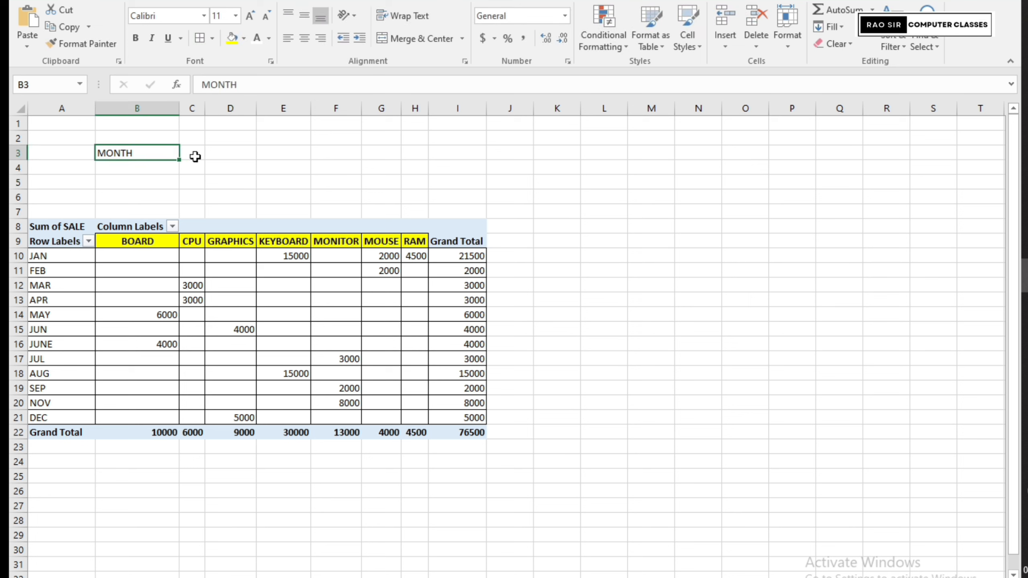
Enter the heading ITEMS in cell C3 and autofit column C to its contents.
{"action": "left_click", "coordinate": [195, 157]}
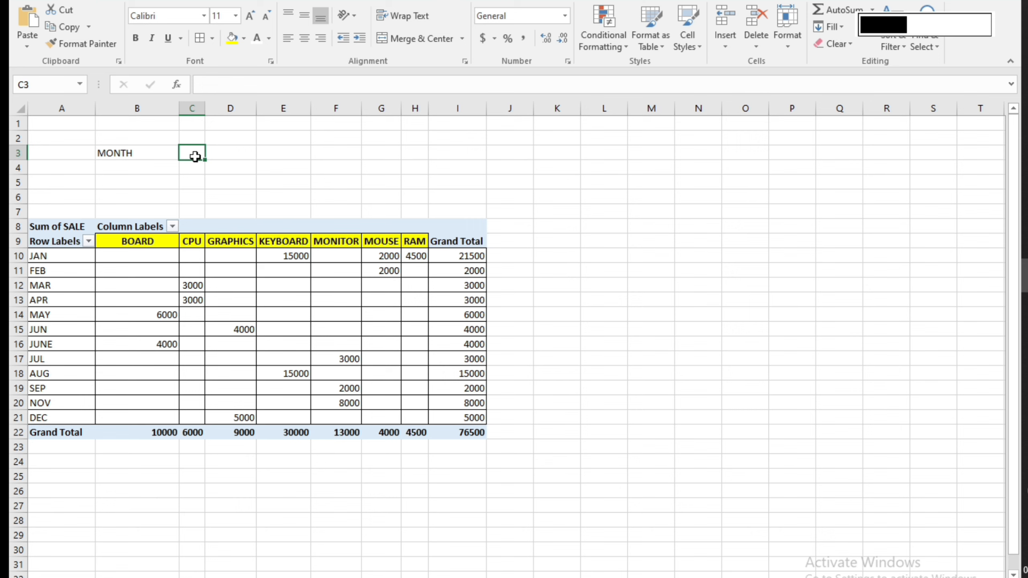
{"action": "type", "text": "I"}
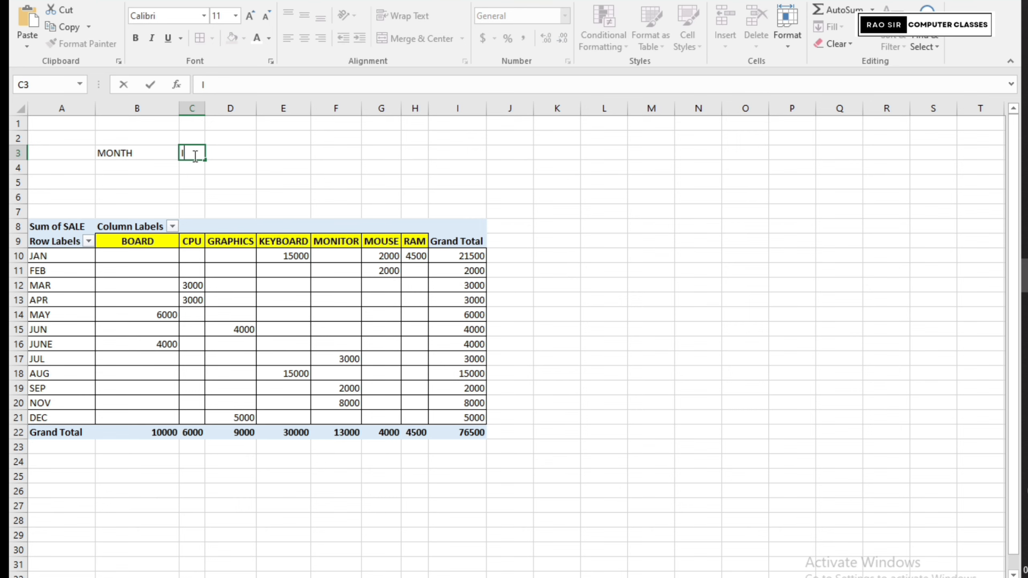
{"action": "type", "text": "TEMS"}
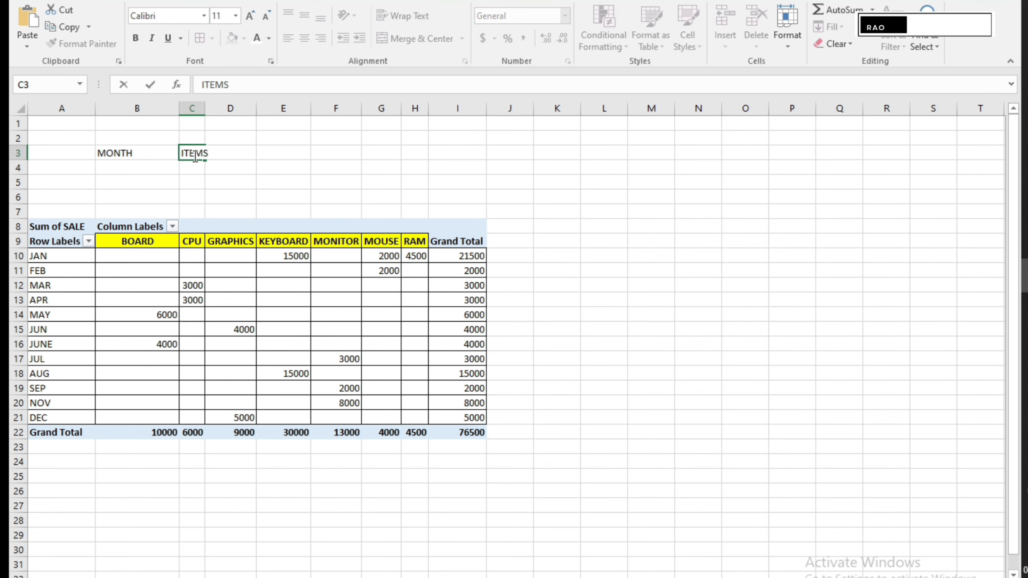
{"action": "left_click", "coordinate": [207, 109]}
{"action": "double_click", "coordinate": [205, 109]}
{"action": "left_click", "coordinate": [200, 108]}
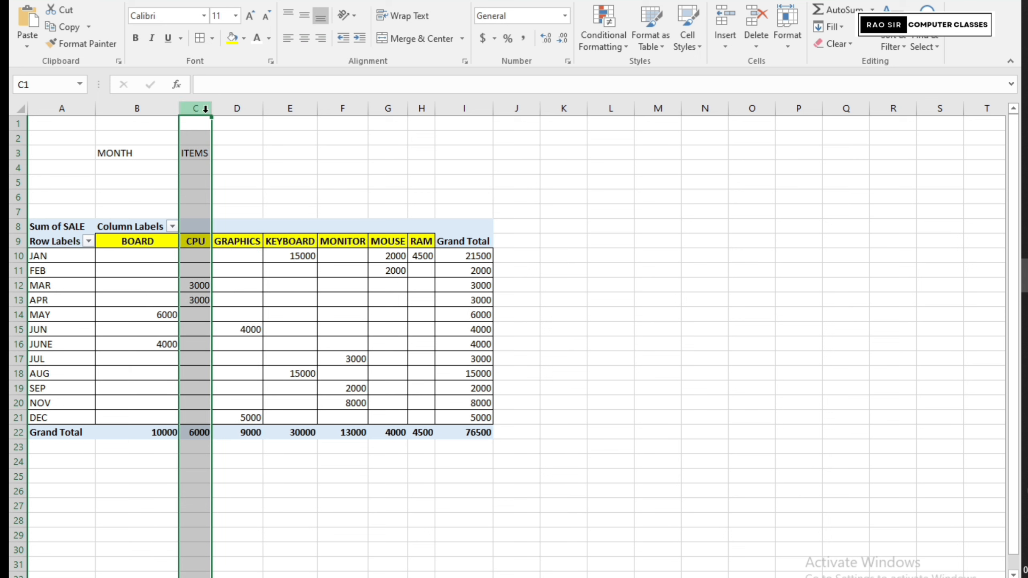
Format the MONTH and ITEMS headings in B3:C3 with yellow fill and bold centred text, and widen column C.
{"action": "left_click", "coordinate": [218, 156]}
{"action": "left_click", "coordinate": [141, 171]}
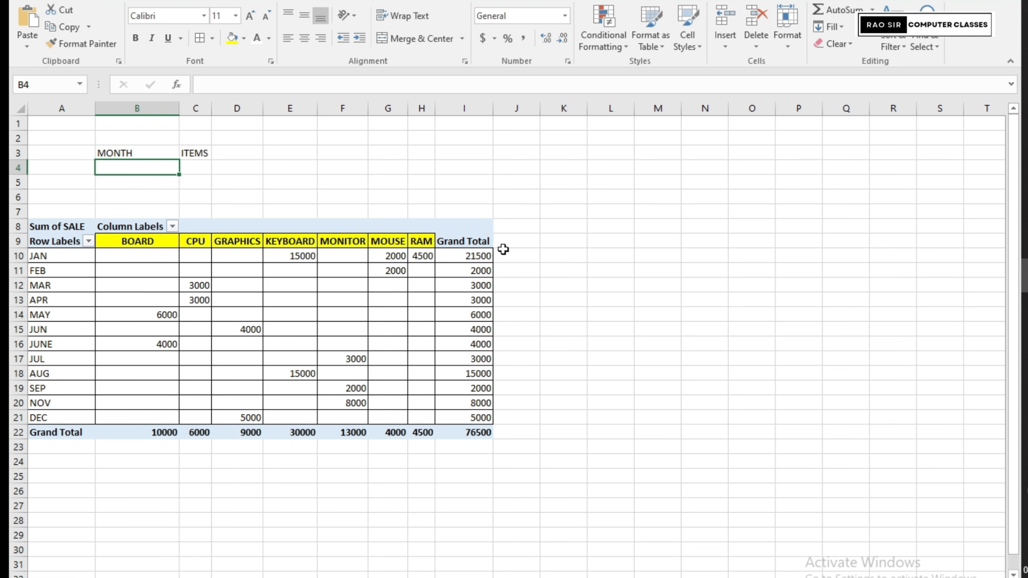
{"action": "scroll", "coordinate": [102, 101], "scroll_direction": "up", "scroll_amount": 3, "text": "ctrl"}
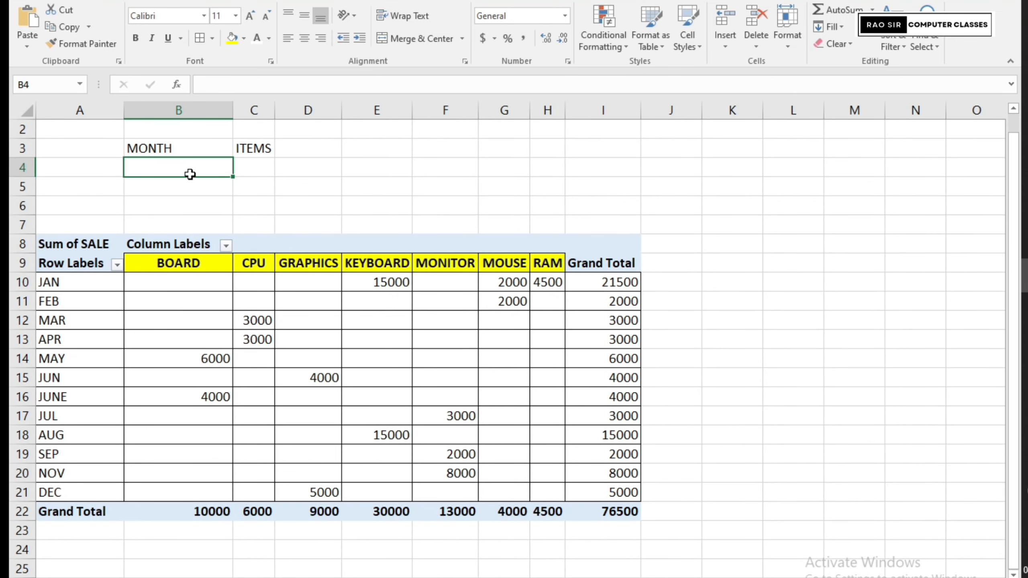
{"action": "left_click", "coordinate": [153, 148]}
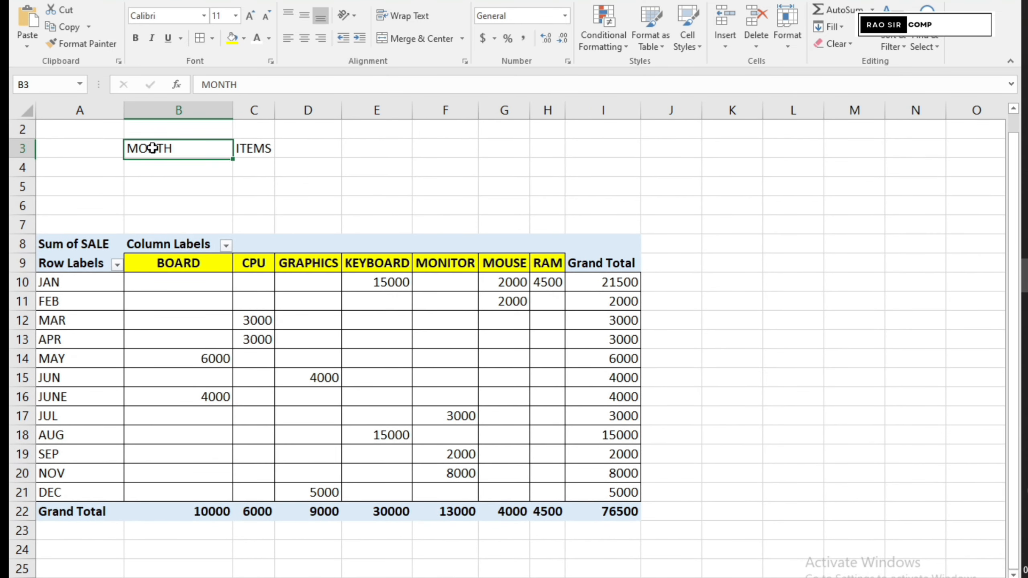
{"action": "left_click_drag", "start_coordinate": [152, 148], "coordinate": [248, 151]}
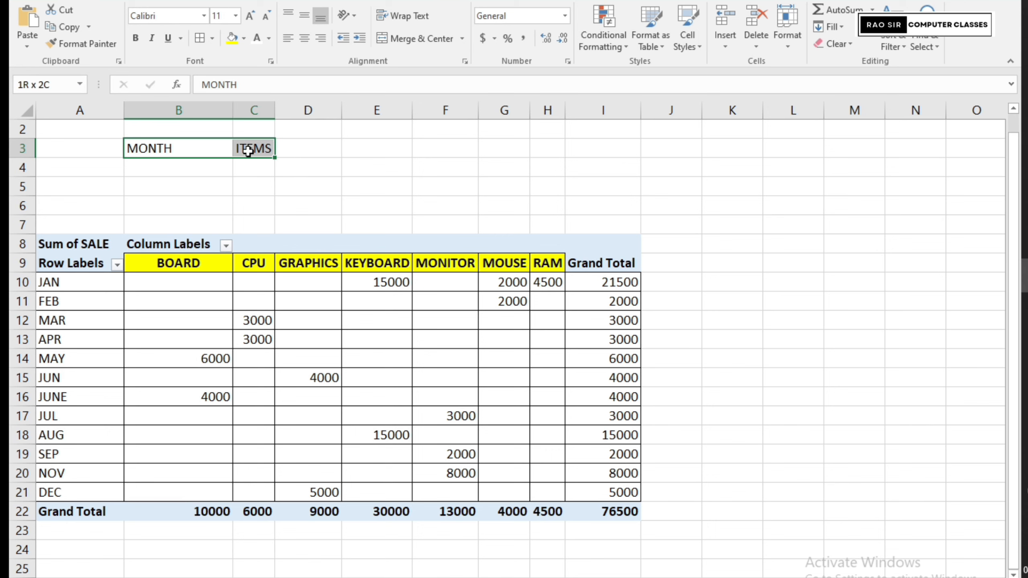
{"action": "left_click", "coordinate": [232, 38]}
{"action": "left_click", "coordinate": [303, 38]}
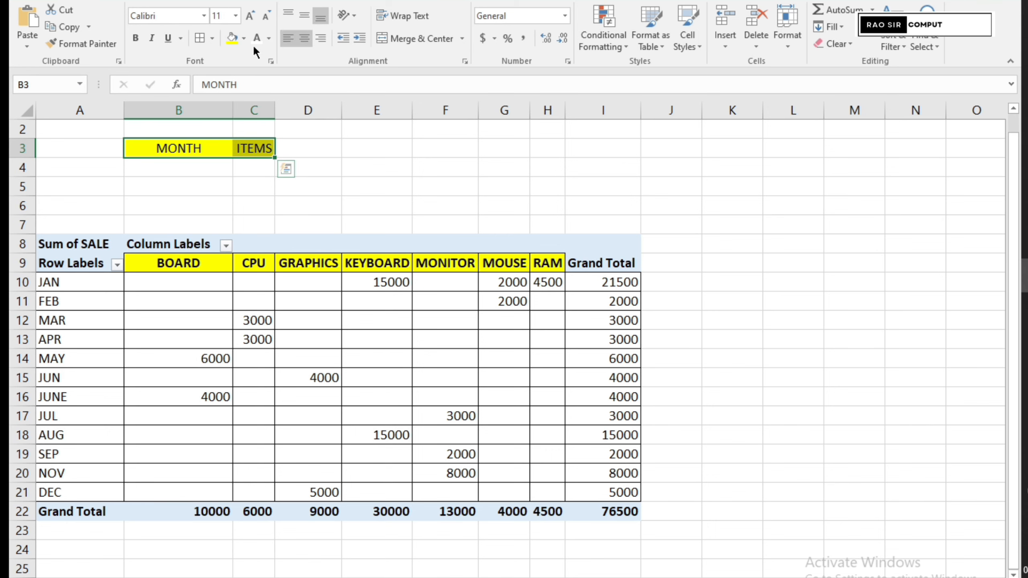
{"action": "left_click", "coordinate": [136, 38]}
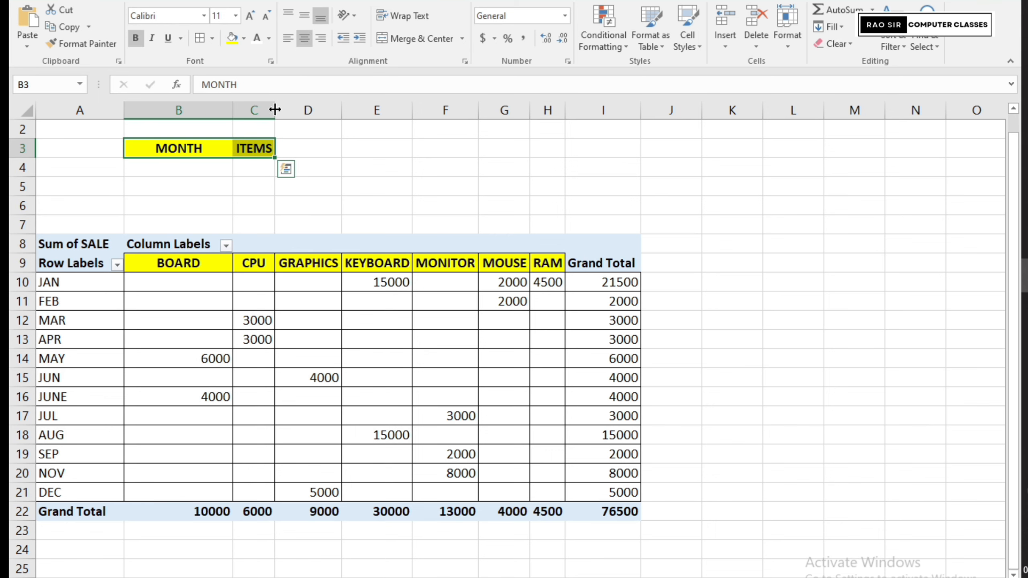
{"action": "left_click_drag", "start_coordinate": [274, 110], "coordinate": [305, 109]}
Add list data validation to B4 under MONTH, using the PivotTable months =$A$10:$A$21 as the source.
{"action": "left_click", "coordinate": [188, 168]}
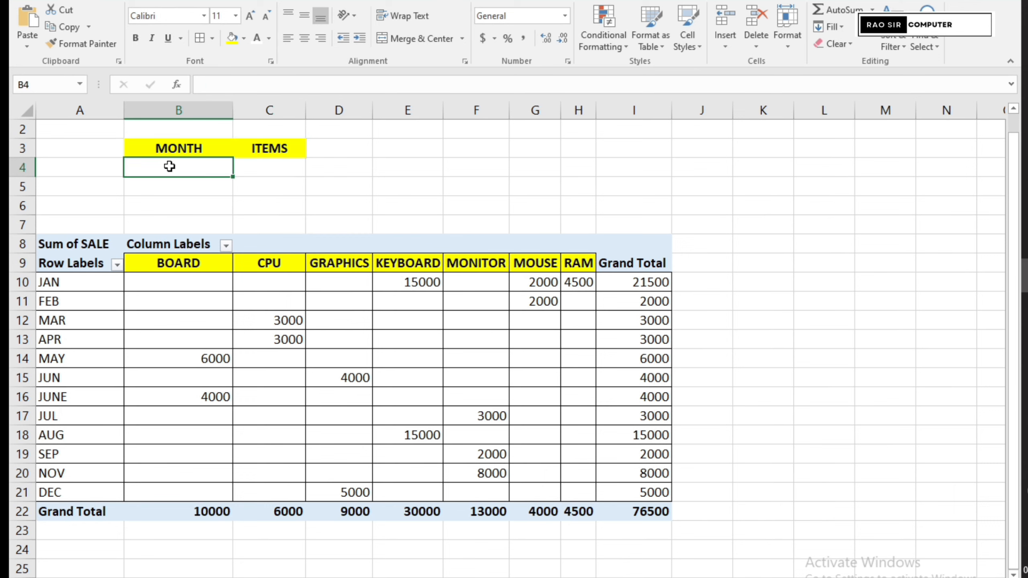
{"action": "left_click", "coordinate": [181, 143]}
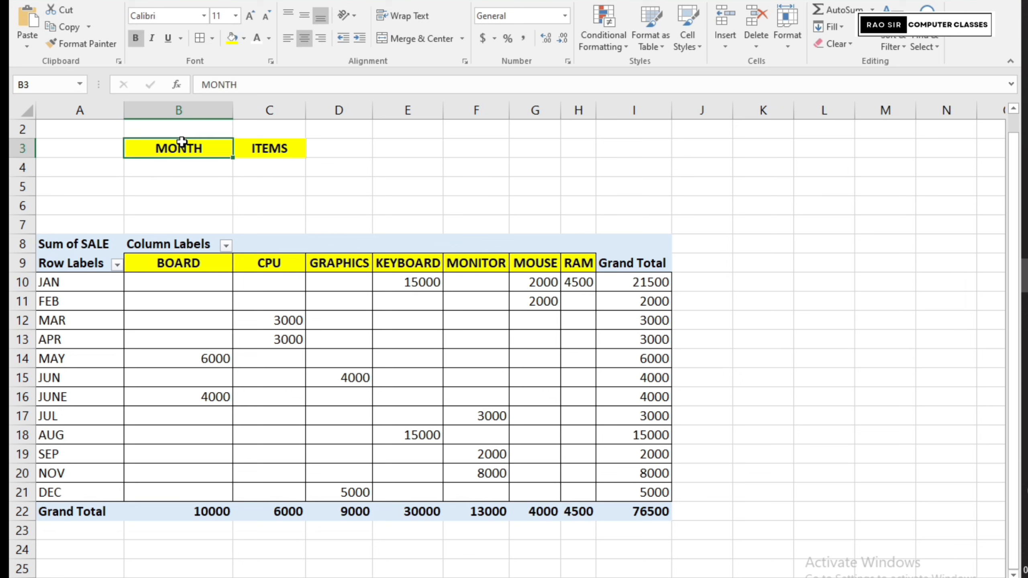
{"action": "left_click", "coordinate": [181, 170]}
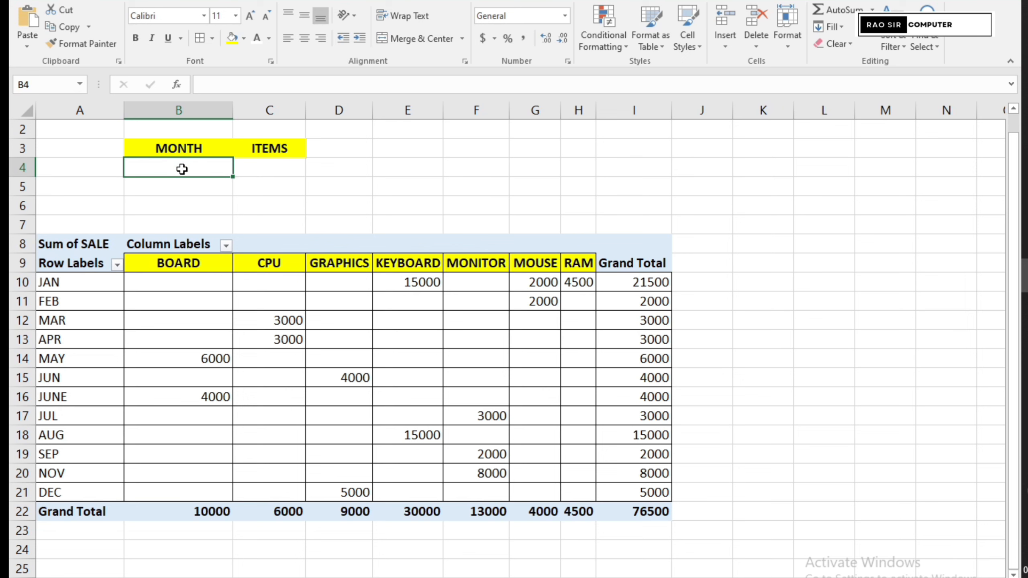
{"action": "left_click", "coordinate": [287, 2]}
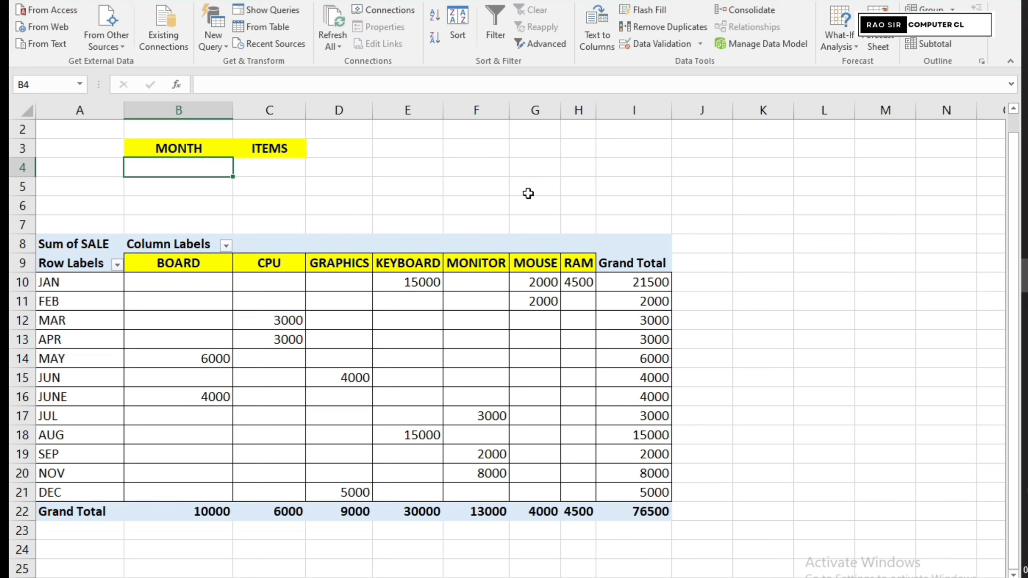
{"action": "left_click", "coordinate": [674, 45]}
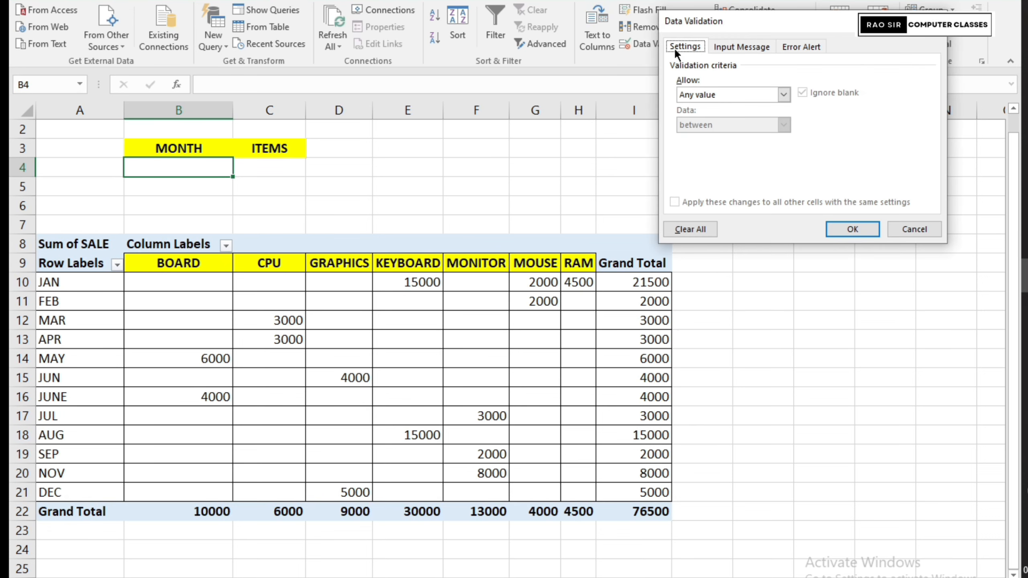
{"action": "key", "text": "Escape"}
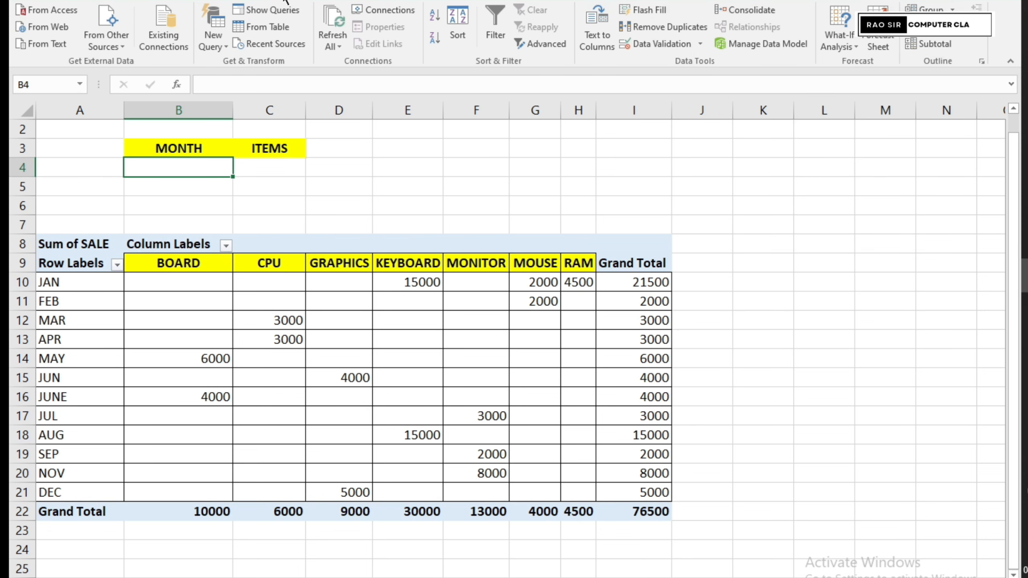
{"action": "left_click", "coordinate": [665, 43]}
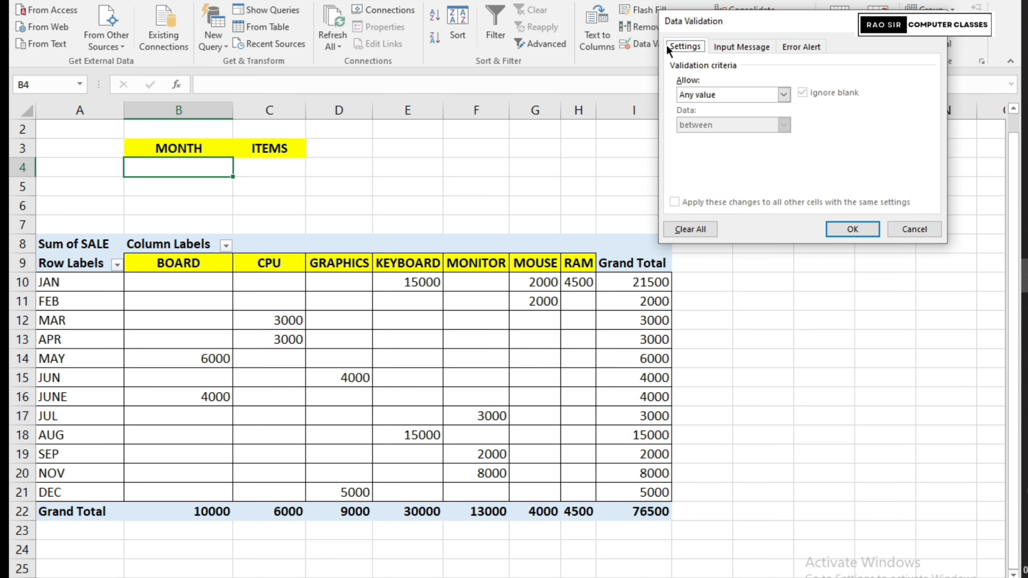
{"action": "left_click", "coordinate": [716, 92]}
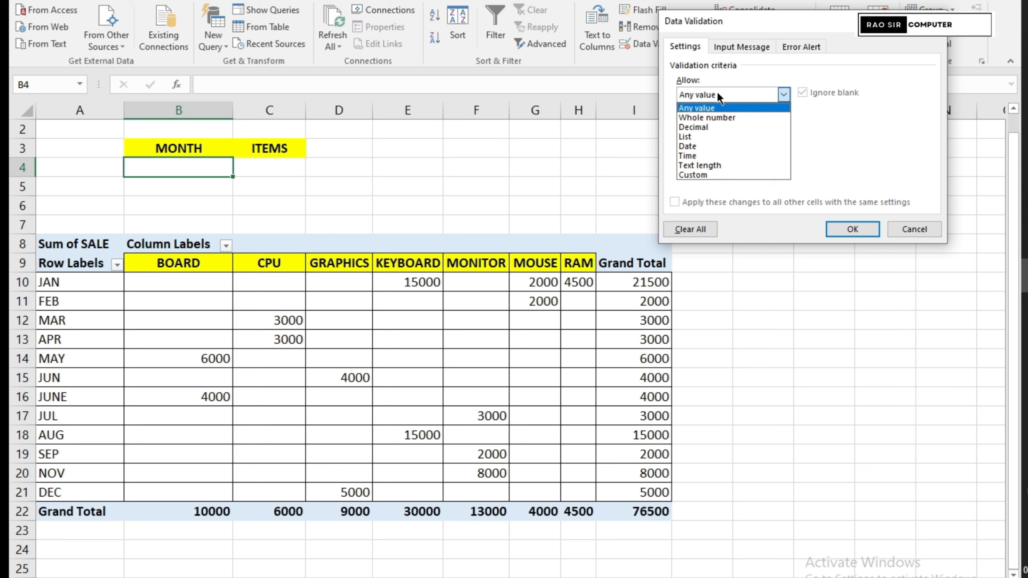
{"action": "left_click", "coordinate": [697, 136]}
{"action": "left_click", "coordinate": [686, 158]}
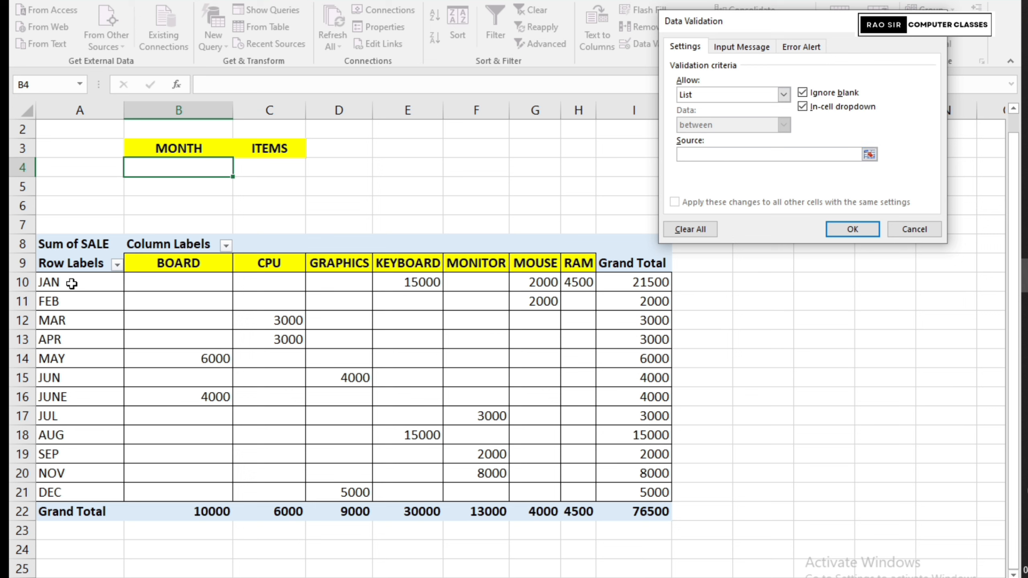
{"action": "left_click_drag", "start_coordinate": [71, 282], "coordinate": [67, 481]}
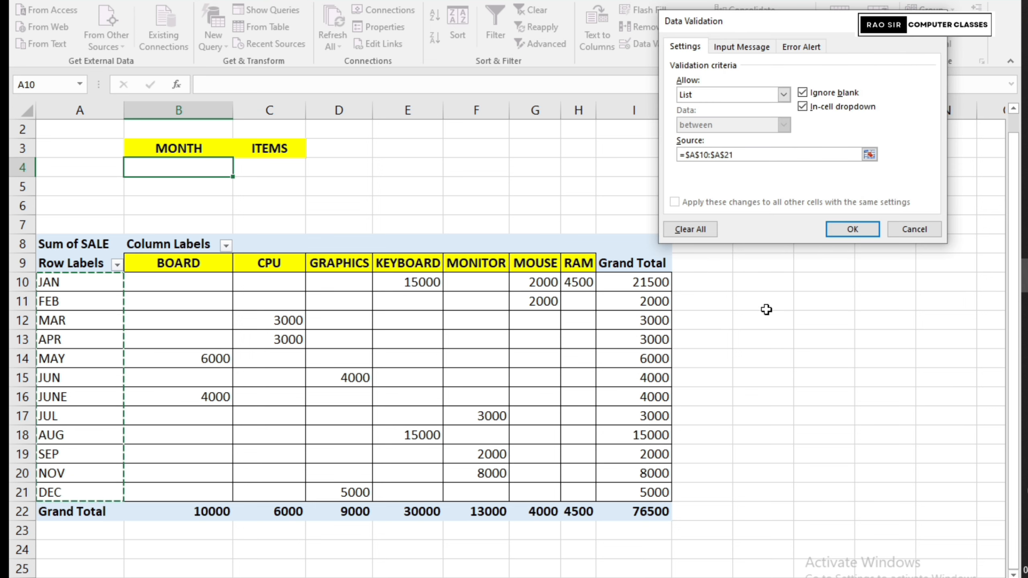
{"action": "left_click", "coordinate": [836, 230]}
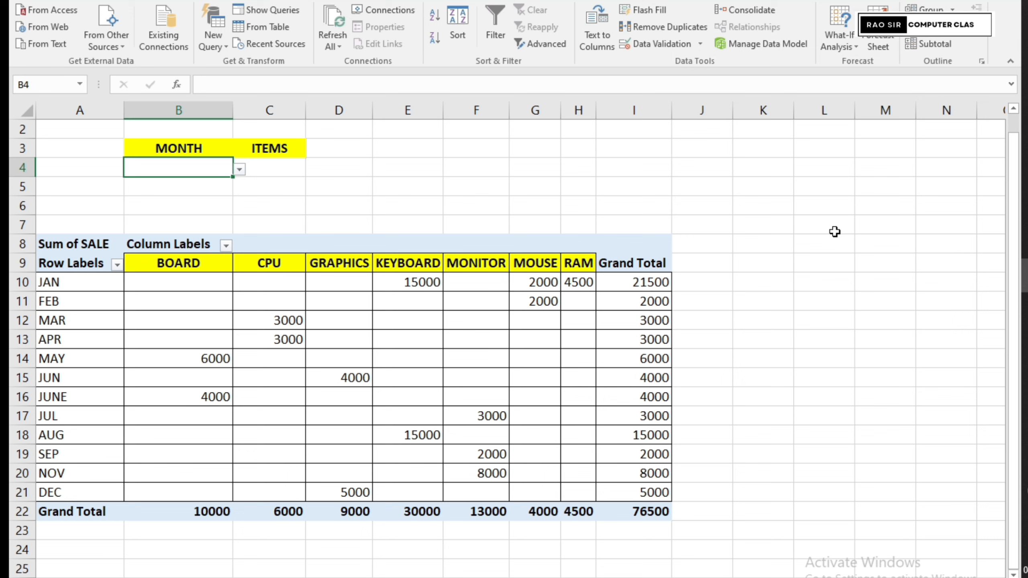
Try the month list in B4 by choosing MAY, and set the selection to JAN.
{"action": "left_click", "coordinate": [239, 170]}
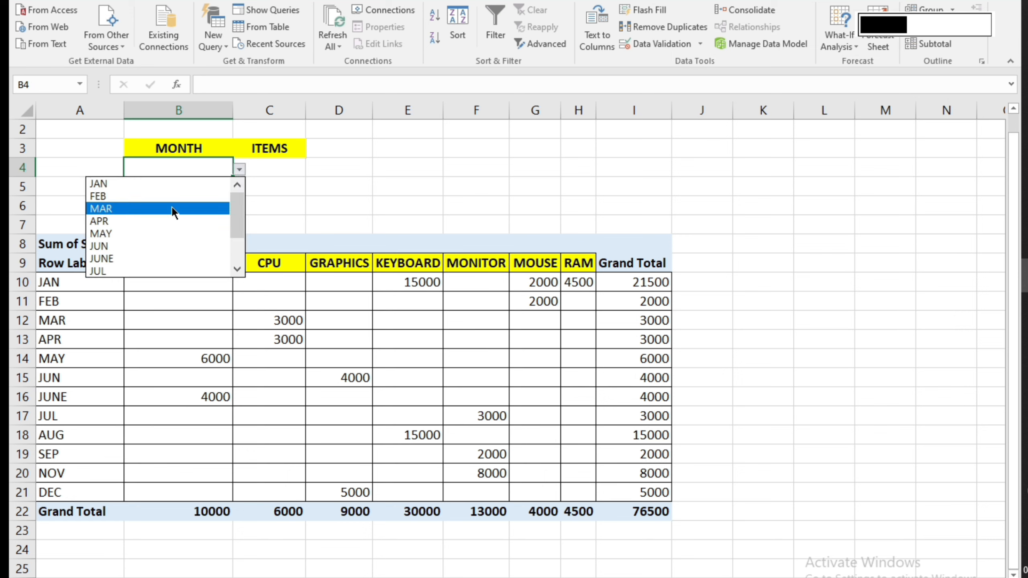
{"action": "left_click", "coordinate": [240, 169]}
{"action": "left_click", "coordinate": [240, 170]}
{"action": "left_click", "coordinate": [154, 193]}
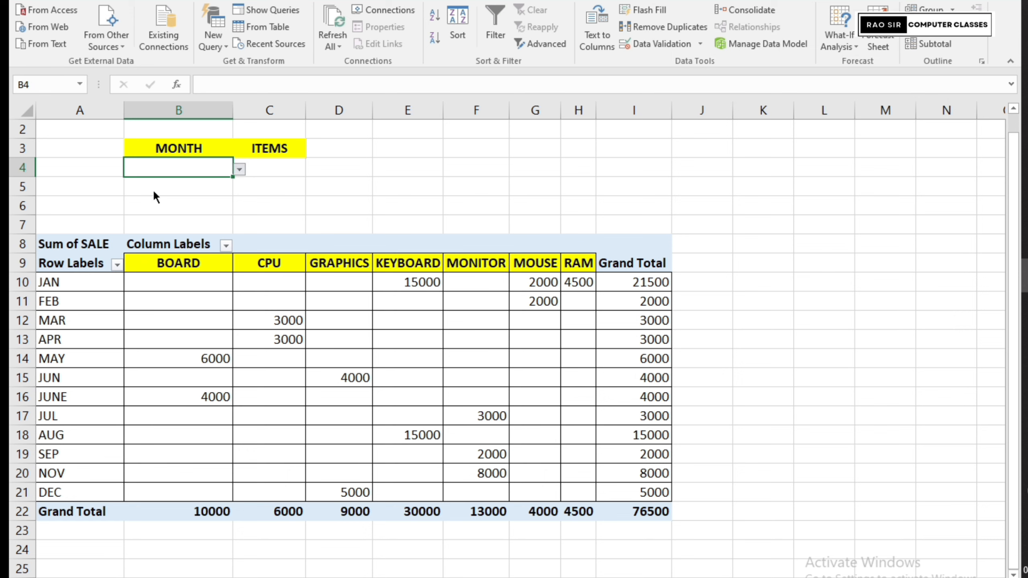
{"action": "left_click", "coordinate": [240, 169]}
{"action": "left_click", "coordinate": [153, 221]}
{"action": "left_click", "coordinate": [240, 170]}
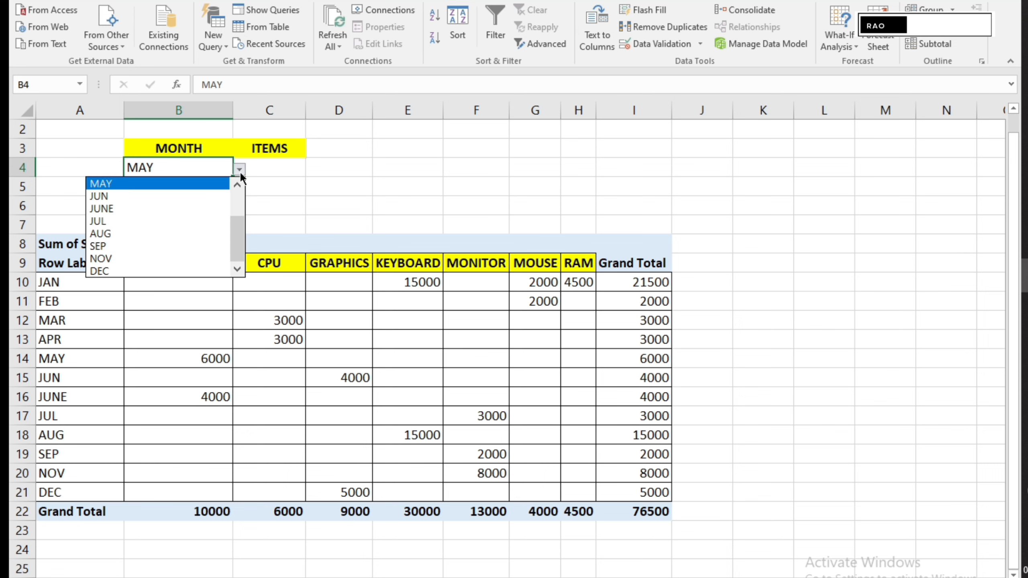
{"action": "left_click_drag", "start_coordinate": [239, 218], "coordinate": [239, 190]}
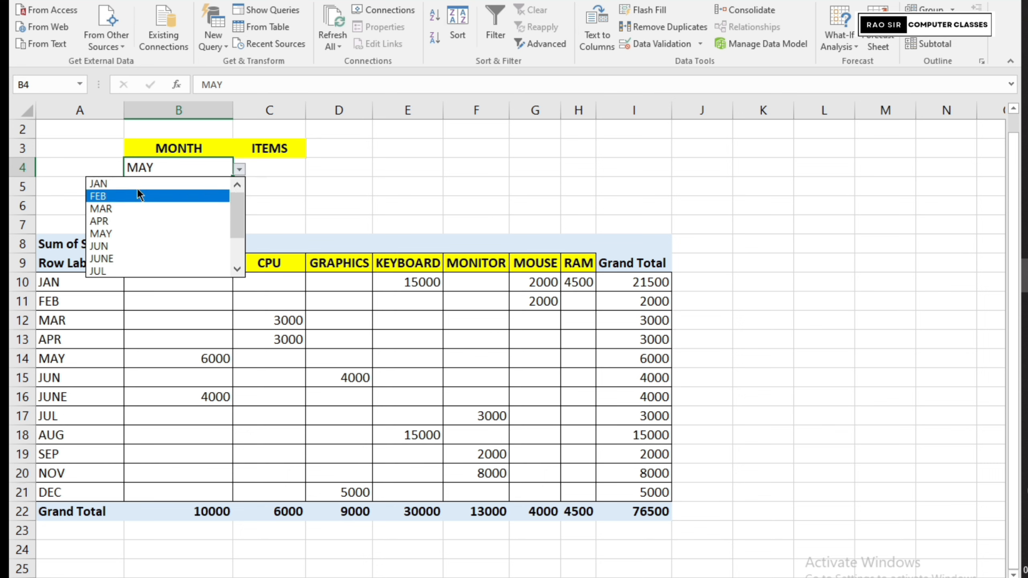
{"action": "left_click", "coordinate": [136, 185]}
Add list data validation to C4 with the item headers =$B$9:$H$9 as the source, and choose BOARD.
{"action": "left_click", "coordinate": [266, 170]}
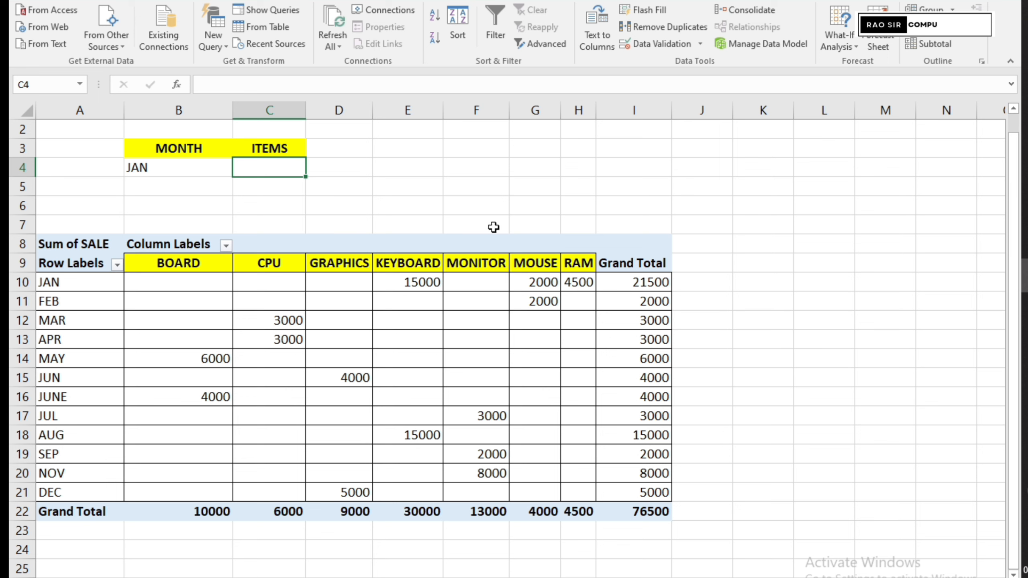
{"action": "left_click", "coordinate": [663, 46]}
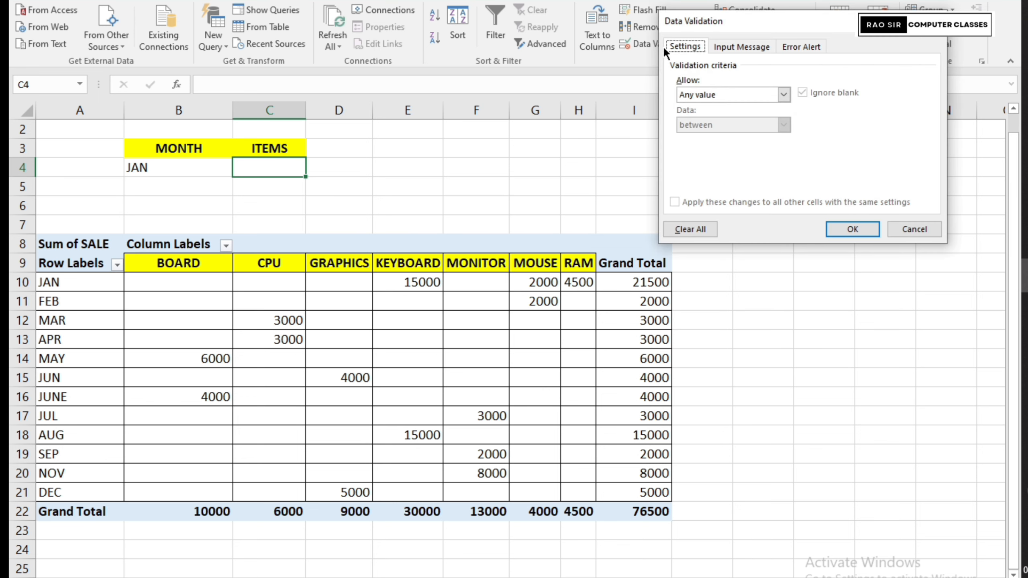
{"action": "left_click", "coordinate": [701, 97]}
{"action": "left_click", "coordinate": [695, 136]}
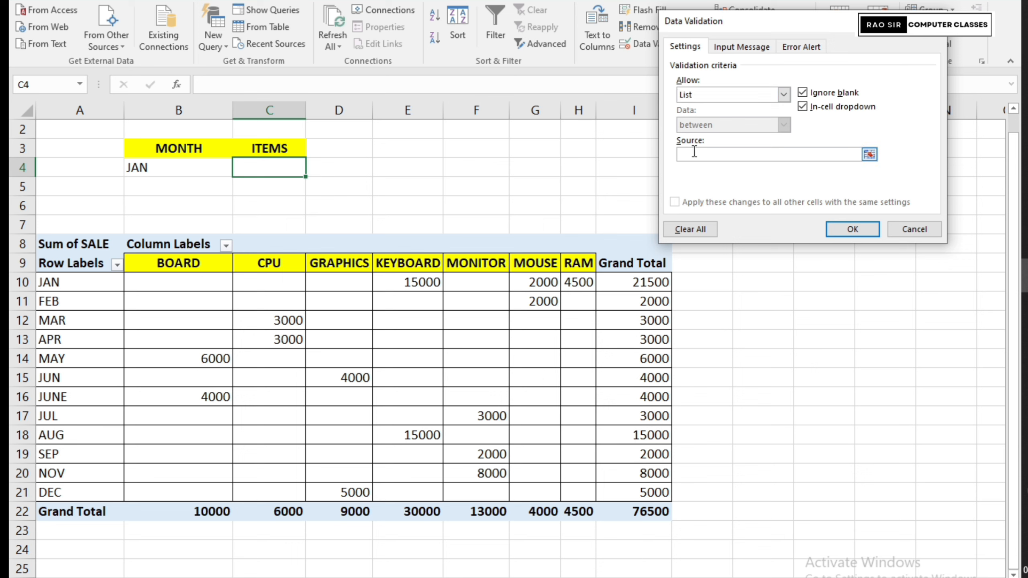
{"action": "left_click_drag", "start_coordinate": [161, 264], "coordinate": [566, 263]}
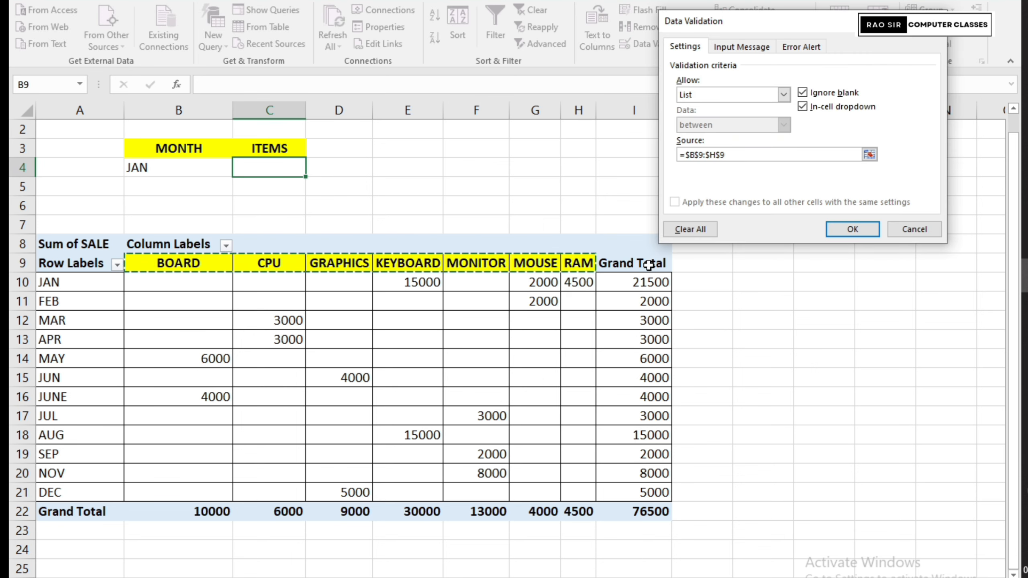
{"action": "left_click", "coordinate": [849, 228]}
{"action": "left_click", "coordinate": [312, 169]}
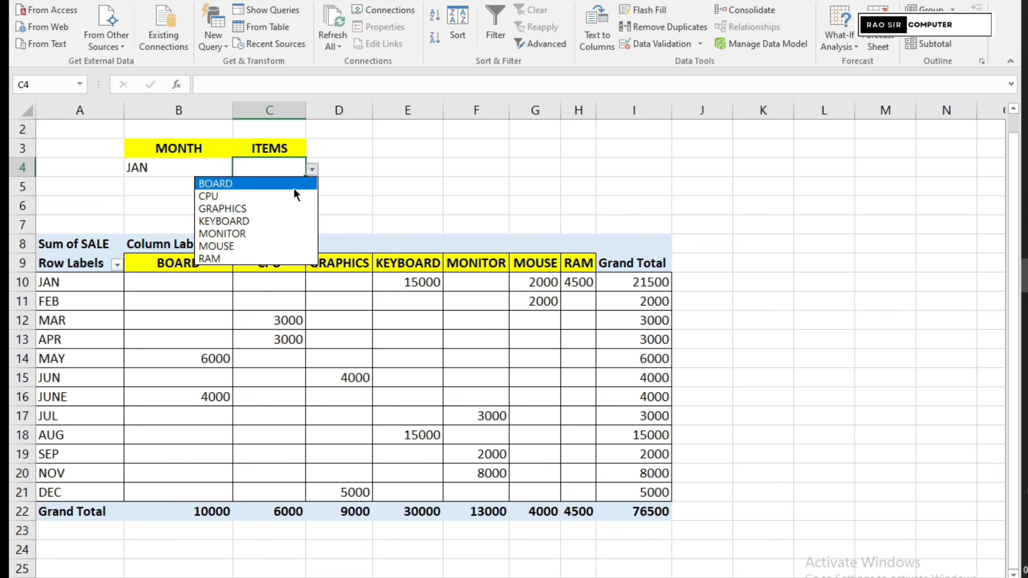
{"action": "left_click", "coordinate": [227, 179]}
{"action": "left_click", "coordinate": [387, 171]}
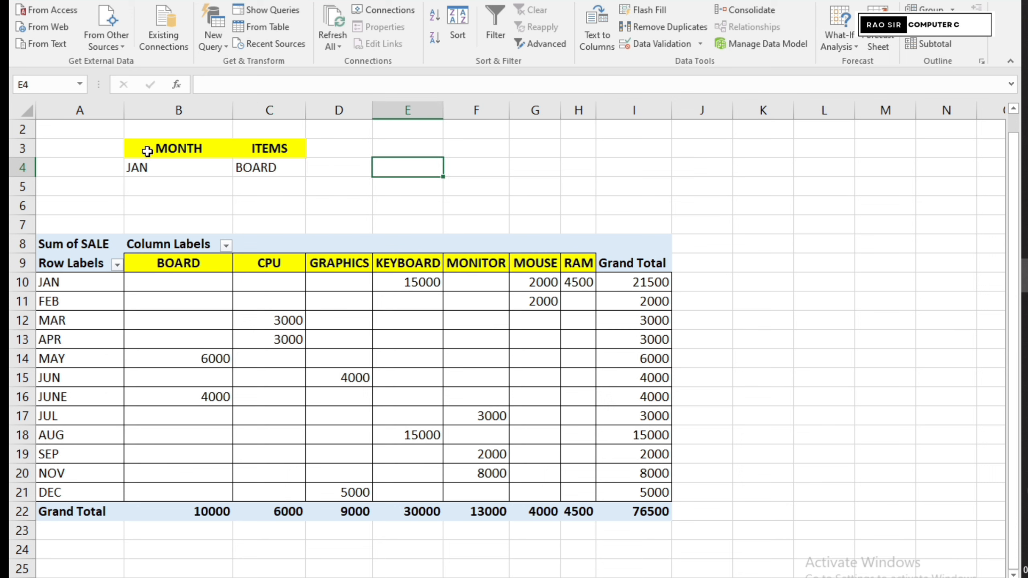
Apply borders to the lookup cells B3:C4 and centre their text.
{"action": "mouse_move", "coordinate": [149, 151]}
{"action": "left_mouse_down"}
{"action": "mouse_move", "coordinate": [264, 178]}
{"action": "mouse_move", "coordinate": [269, 169]}
{"action": "left_mouse_up"}
{"action": "left_click", "coordinate": [77, 1]}
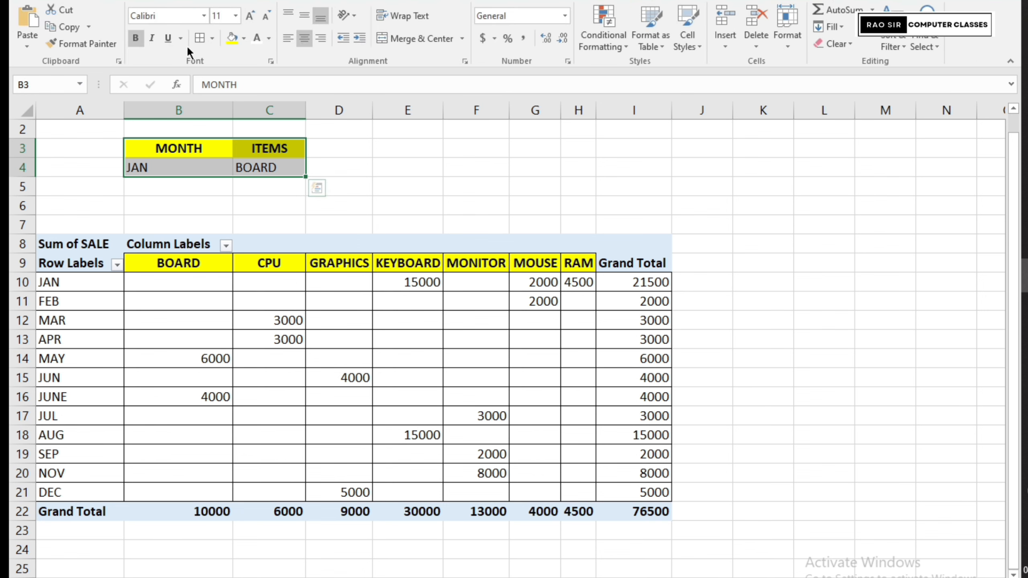
{"action": "left_click", "coordinate": [197, 41]}
{"action": "left_click", "coordinate": [305, 37]}
{"action": "left_click", "coordinate": [305, 37]}
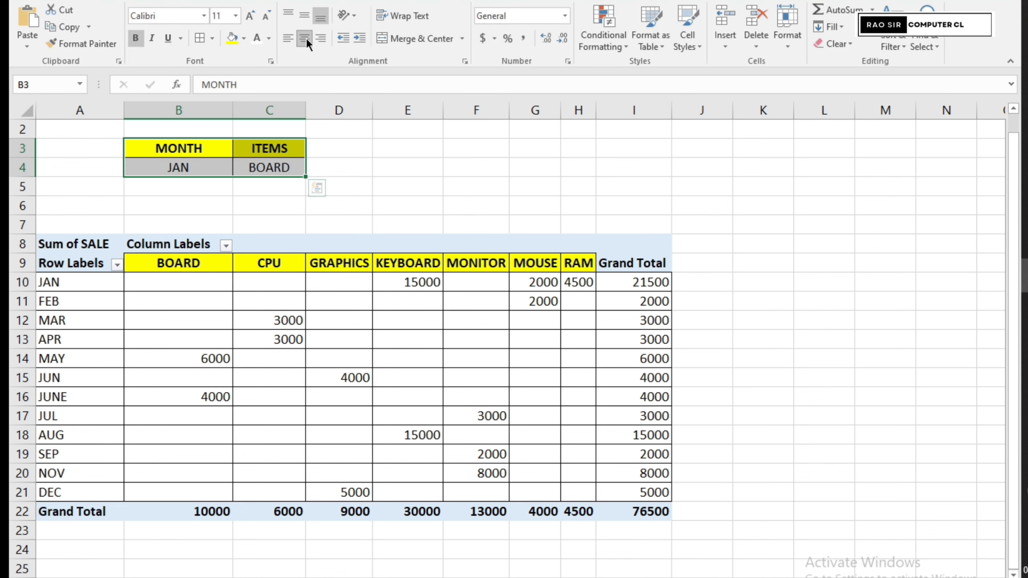
{"action": "left_click", "coordinate": [342, 151]}
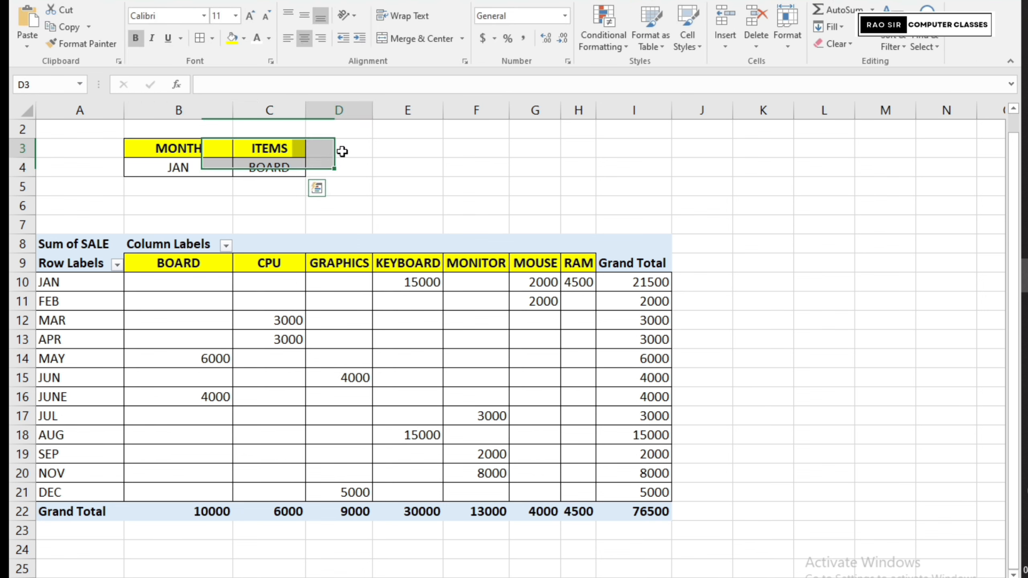
Change the item selected in C4 under ITEMS to CPU.
{"action": "left_click", "coordinate": [265, 169]}
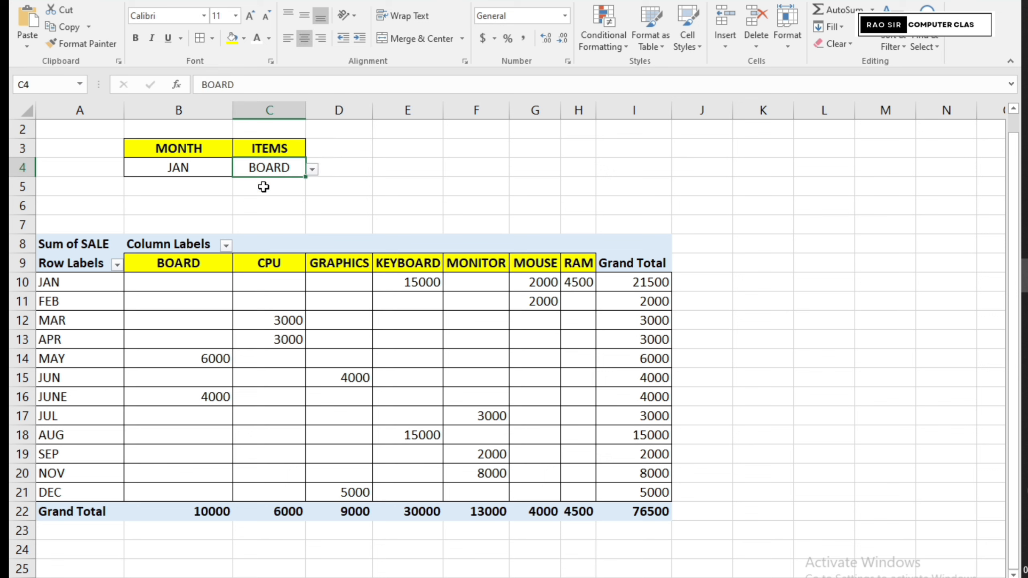
{"action": "left_click", "coordinate": [263, 186]}
{"action": "left_click", "coordinate": [272, 166]}
{"action": "left_click", "coordinate": [312, 169]}
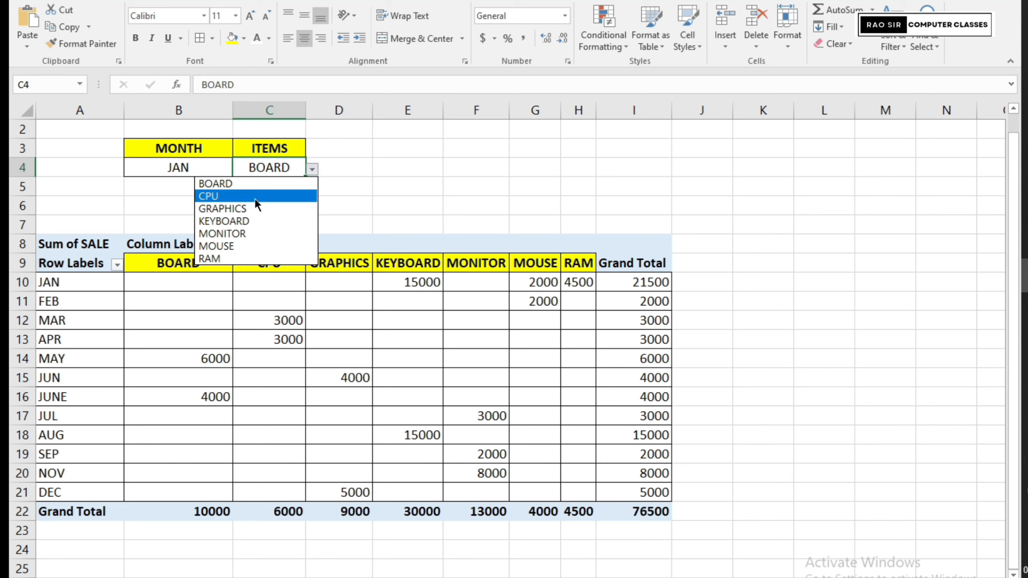
{"action": "left_click", "coordinate": [259, 190]}
{"action": "left_click", "coordinate": [262, 183]}
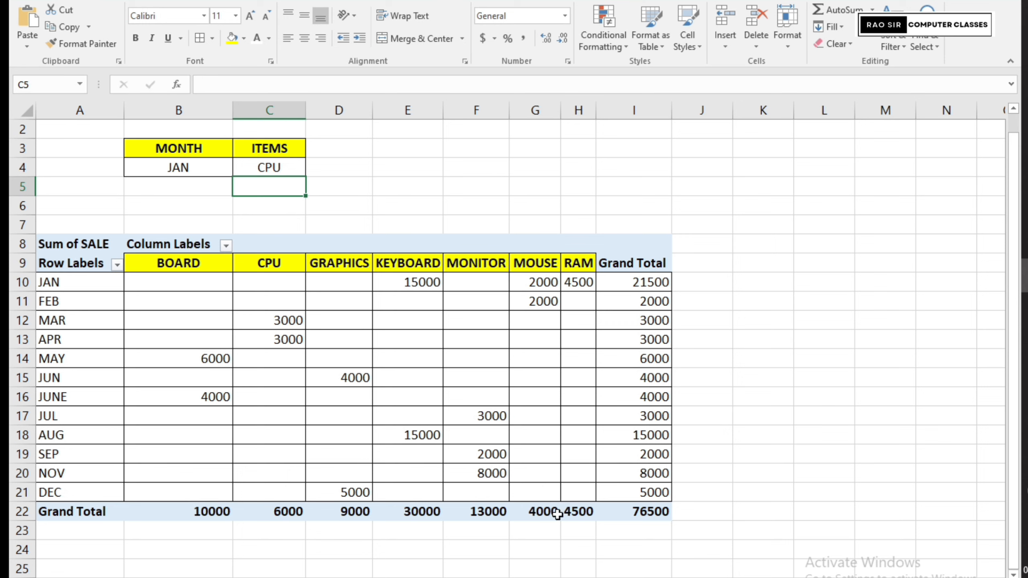
{"action": "mouse_move", "coordinate": [284, 514]}
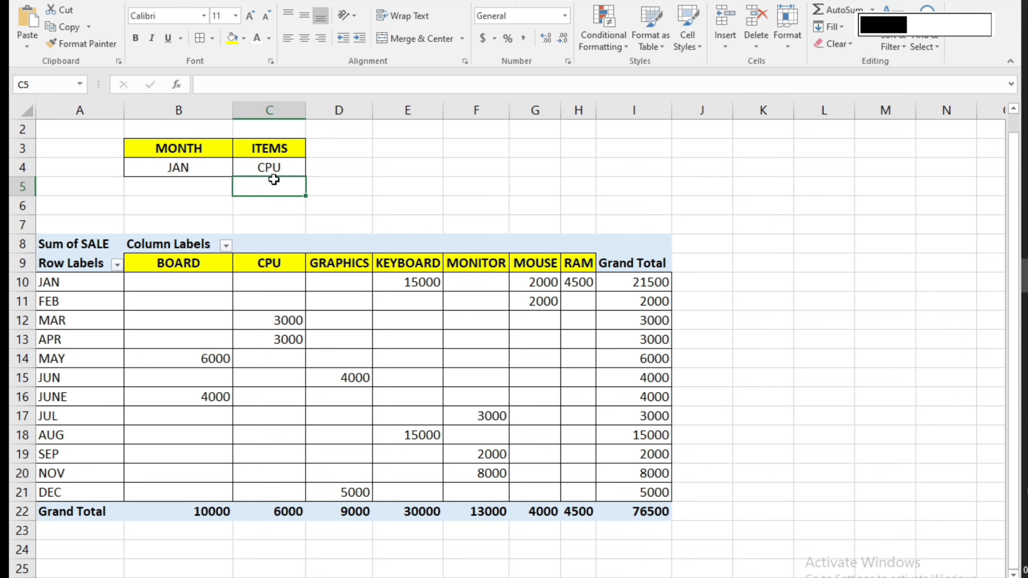
{"action": "left_click", "coordinate": [270, 167]}
{"action": "left_click", "coordinate": [269, 188]}
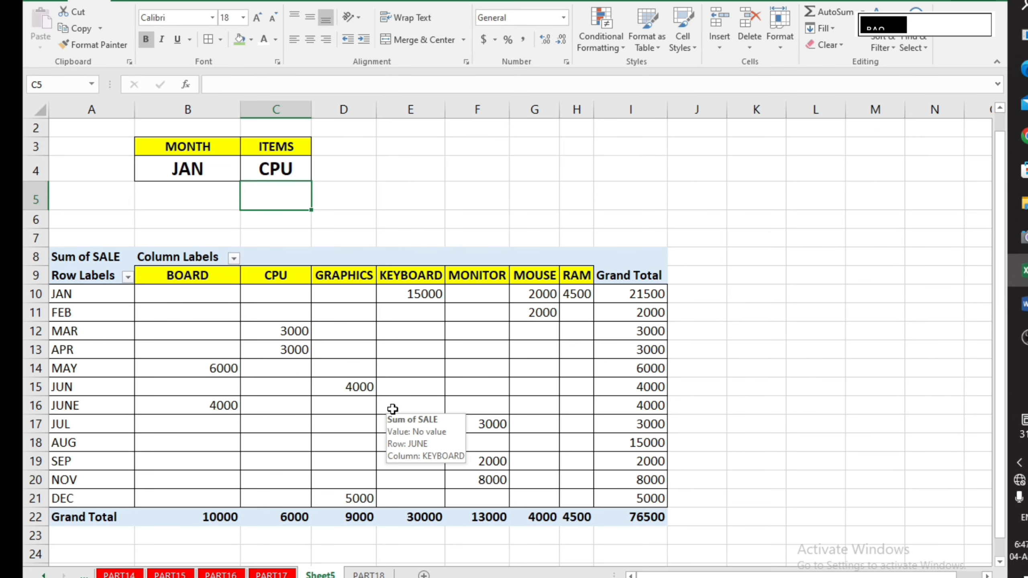
Enter a GETPIVOTDATA formula in C5 by referencing the PivotTable's JUN value for CPU.
{"action": "type", "text": "="}
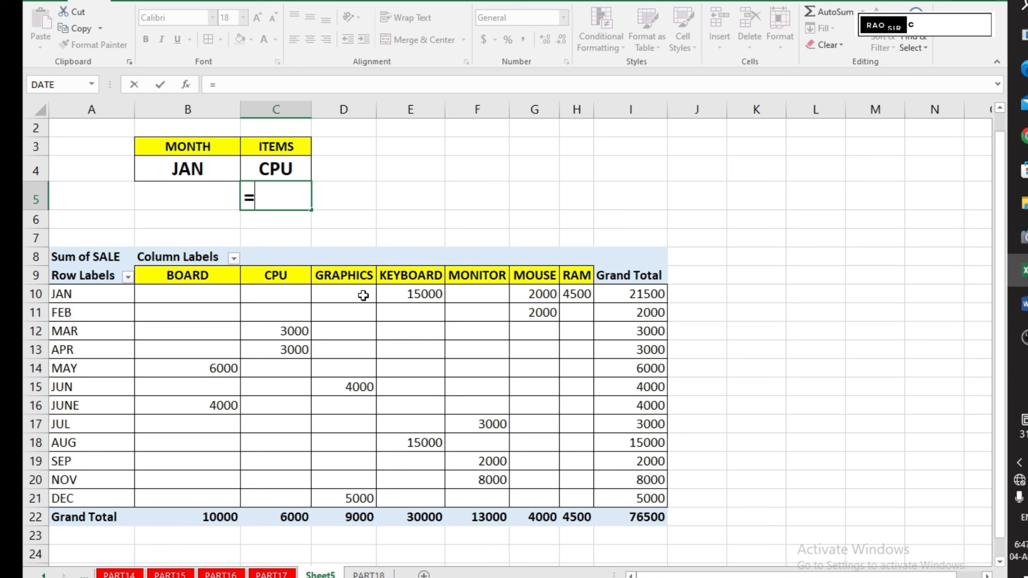
{"action": "left_click", "coordinate": [301, 390]}
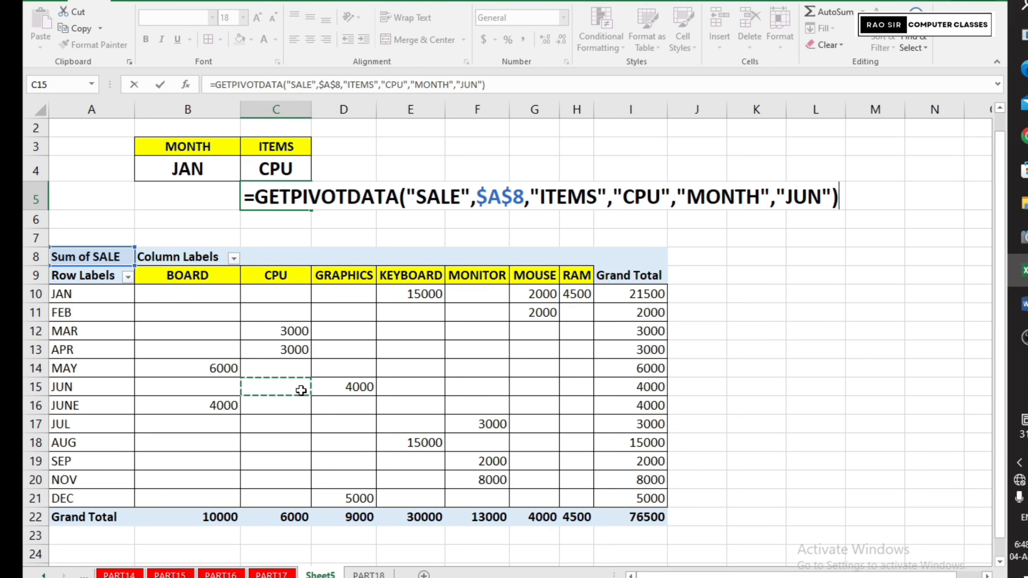
{"action": "key", "text": "Return"}
{"action": "left_click", "coordinate": [287, 199]}
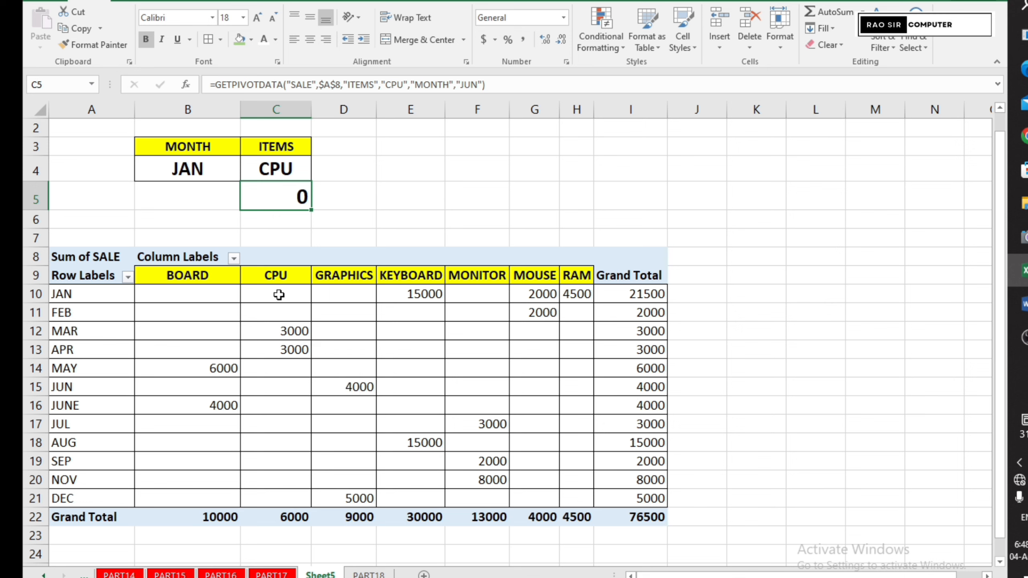
Try the formula in C5 with MAR and APR chosen as the month in B4.
{"action": "left_click", "coordinate": [225, 178]}
{"action": "left_click", "coordinate": [246, 174]}
{"action": "left_click", "coordinate": [198, 212]}
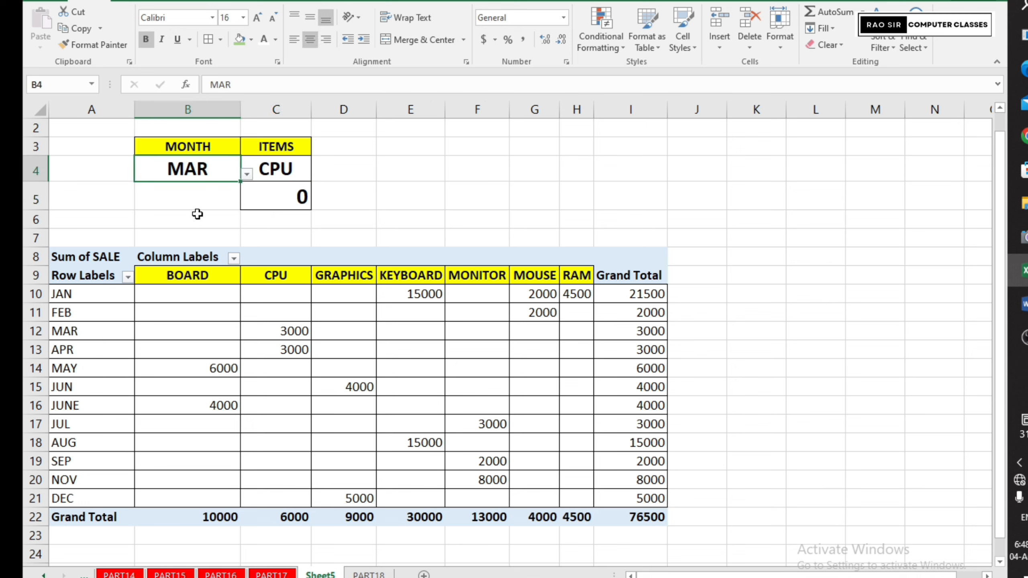
{"action": "left_click", "coordinate": [245, 173]}
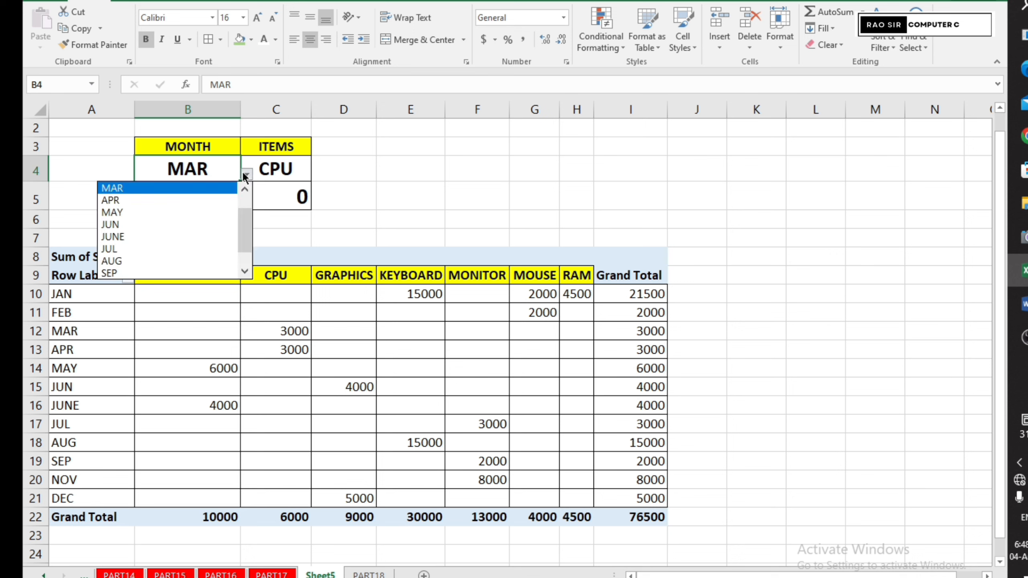
{"action": "left_click", "coordinate": [204, 200]}
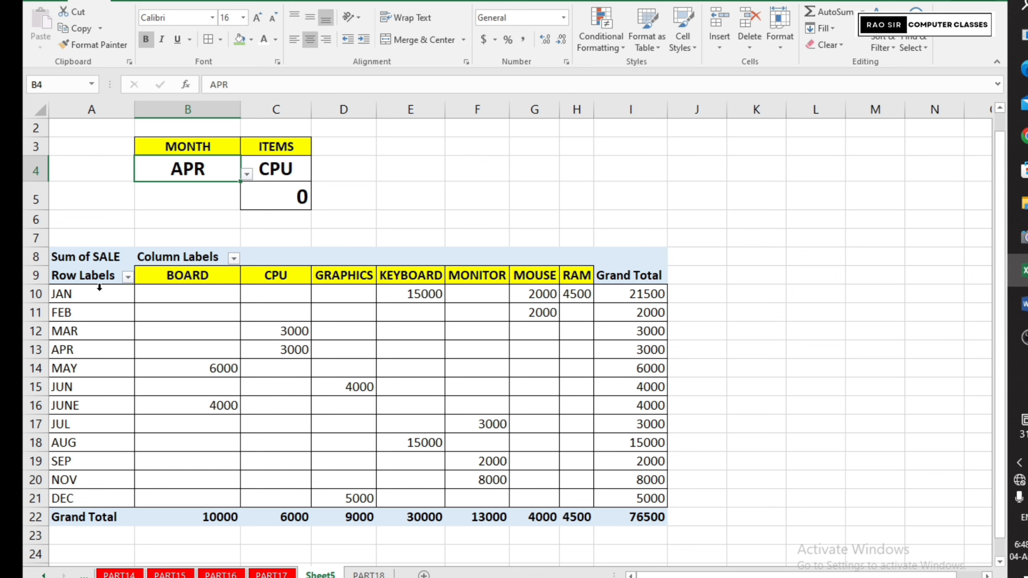
Choose KEYBOARD as the item in C4 and autofit the width of column C.
{"action": "left_click", "coordinate": [298, 172]}
{"action": "left_click", "coordinate": [317, 174]}
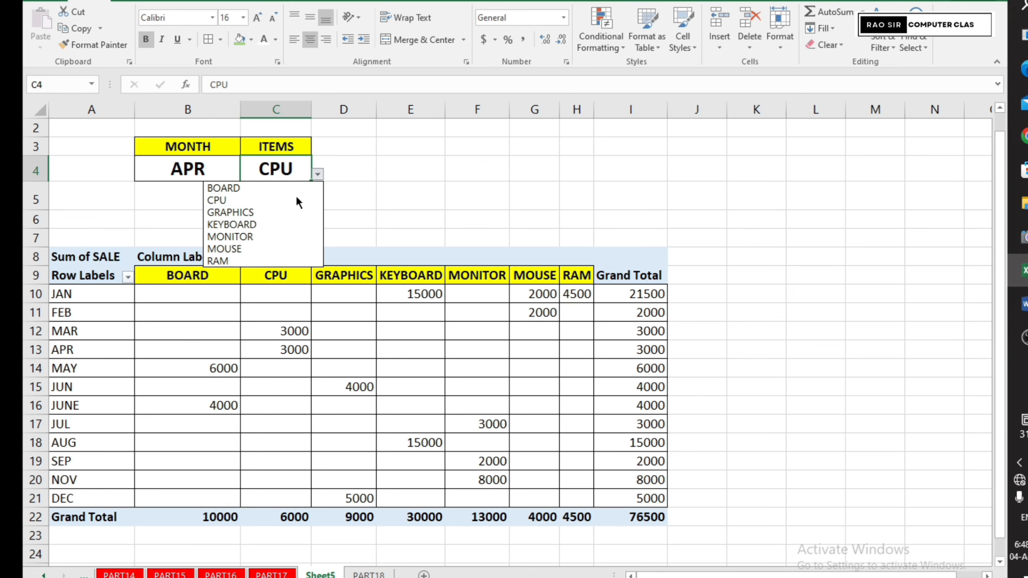
{"action": "left_click", "coordinate": [232, 224]}
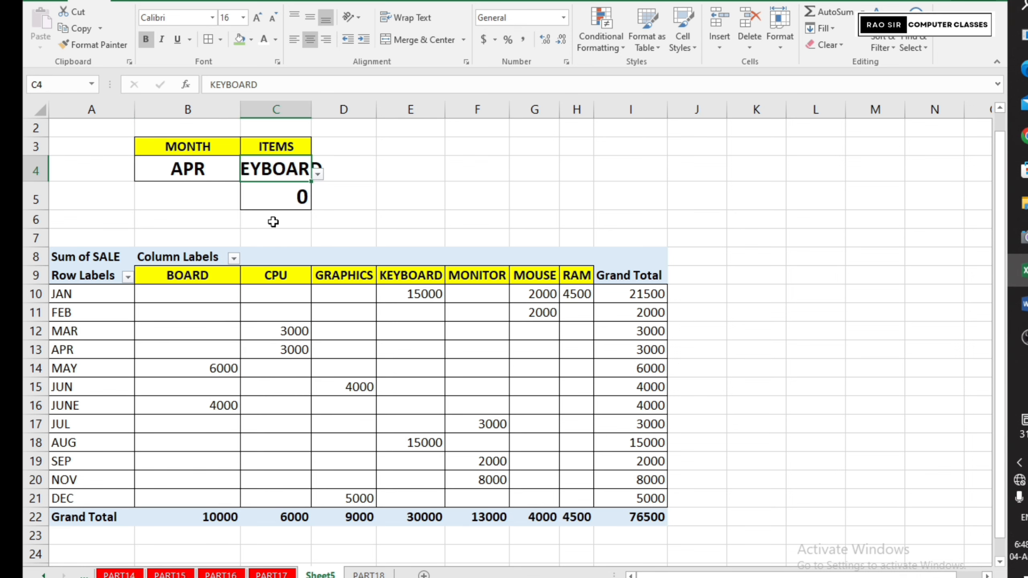
{"action": "double_click", "coordinate": [311, 108]}
Set the month in B4 to JAN.
{"action": "left_click", "coordinate": [202, 167]}
{"action": "left_click", "coordinate": [247, 174]}
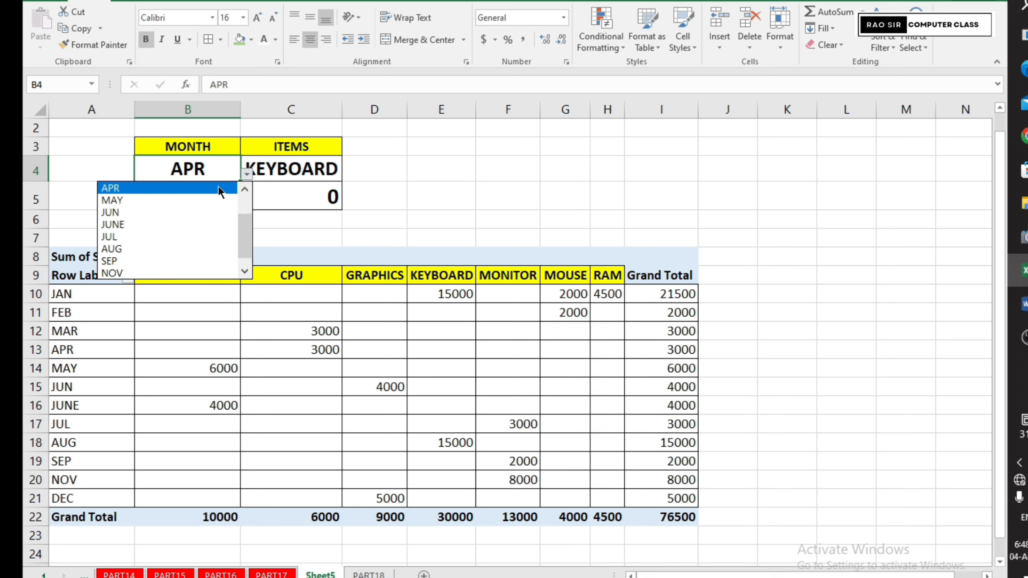
{"action": "scroll", "coordinate": [242, 242], "scroll_direction": "up", "scroll_amount": 1}
{"action": "left_click", "coordinate": [137, 189]}
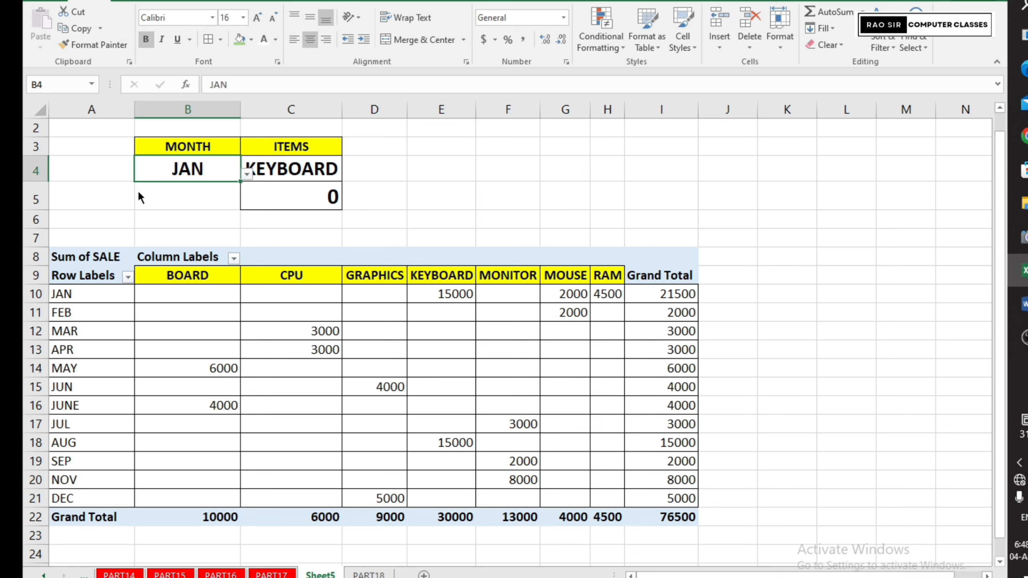
Replace "CPU" with C4 and "JUN" with B4 in the GETPIVOTDATA formula in C5.
{"action": "left_click", "coordinate": [293, 201]}
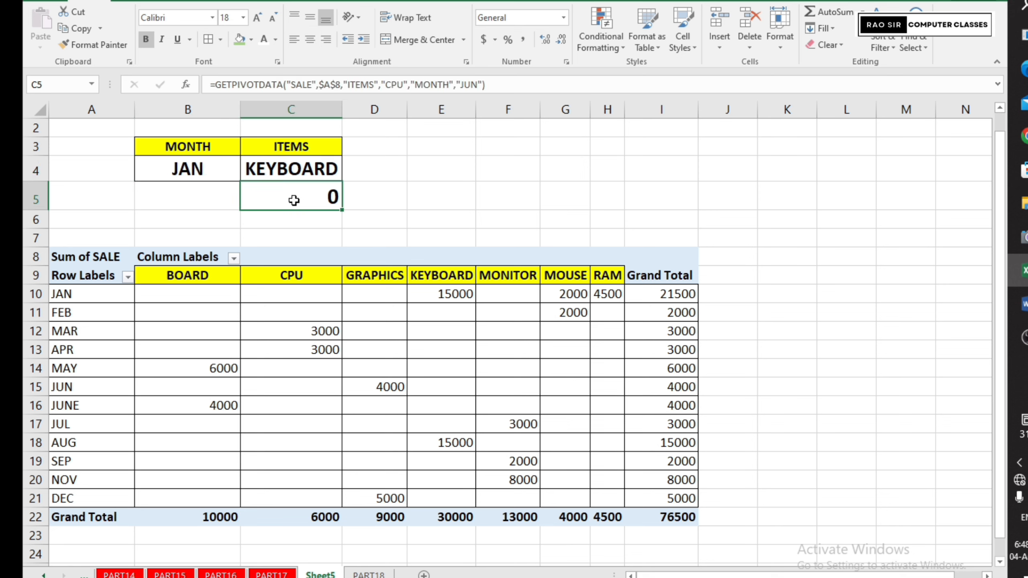
{"action": "double_click", "coordinate": [294, 200]}
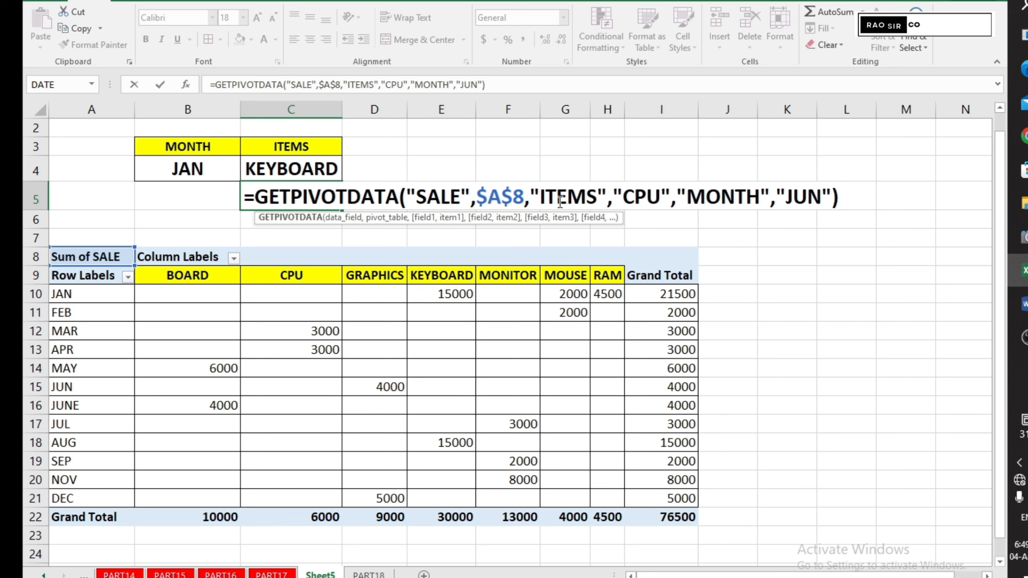
{"action": "double_click", "coordinate": [644, 192]}
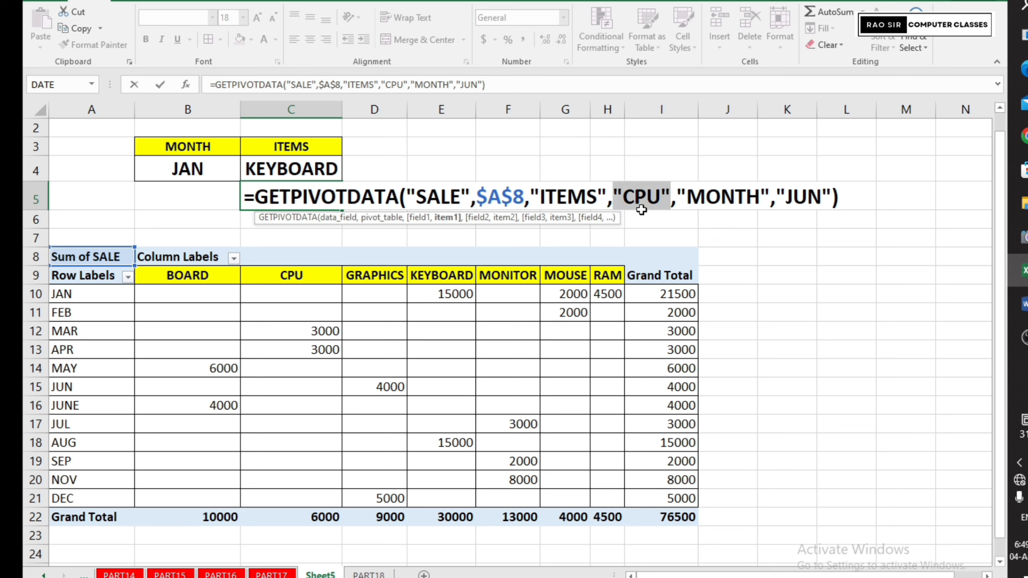
{"action": "left_click", "coordinate": [299, 174]}
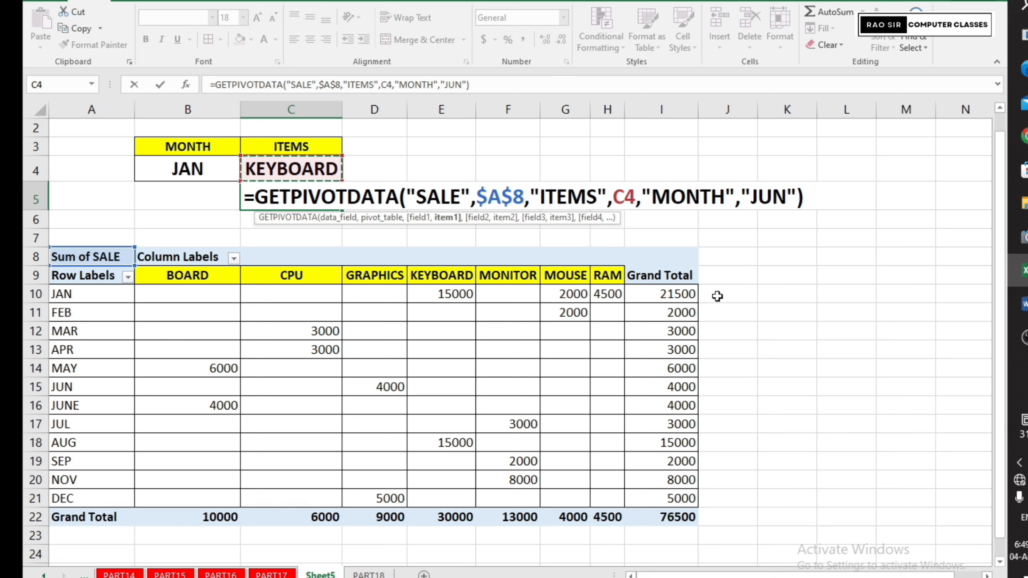
{"action": "double_click", "coordinate": [771, 199]}
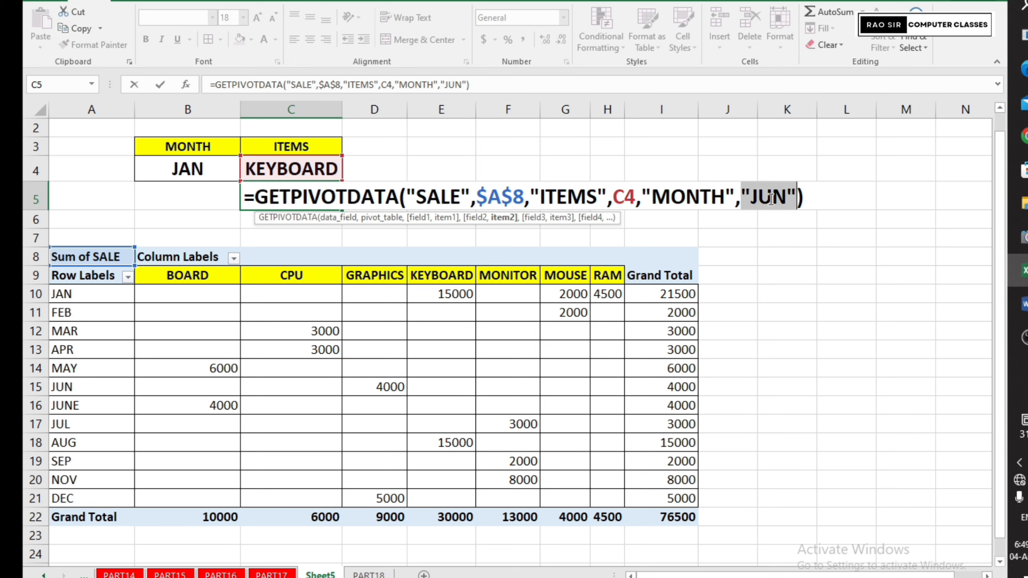
{"action": "left_click", "coordinate": [177, 168]}
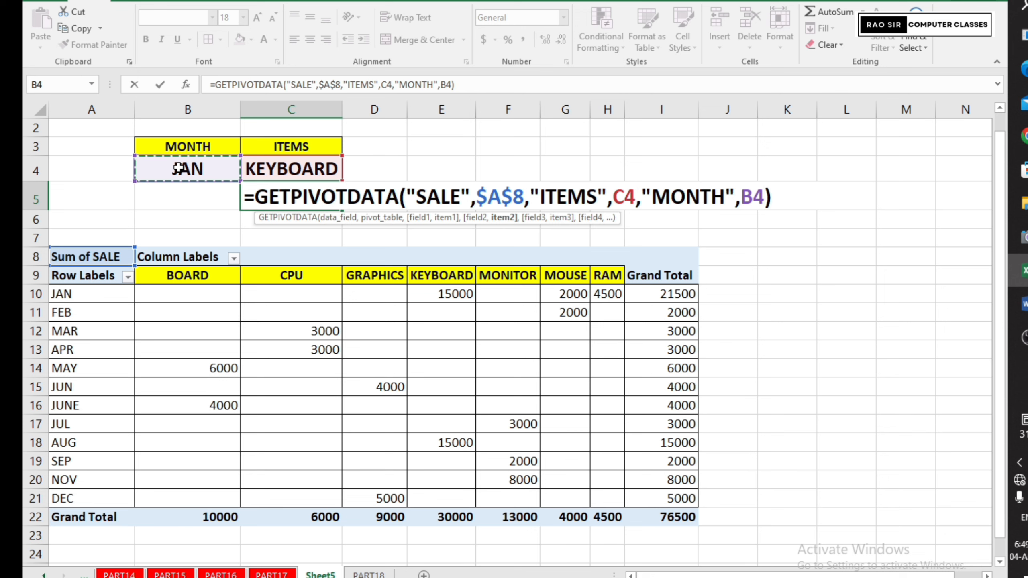
{"action": "key", "text": "Return"}
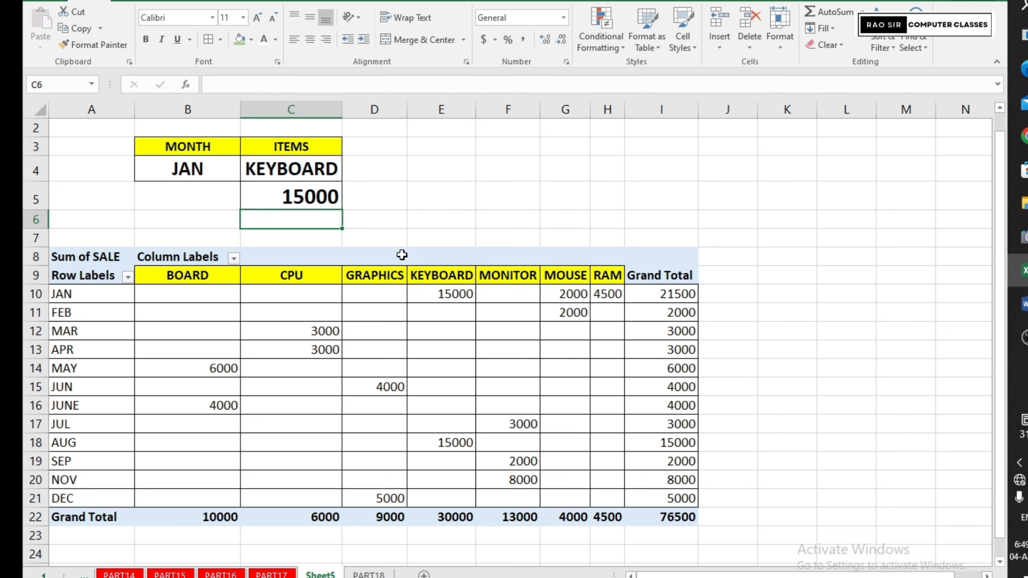
Test the lookup by choosing MOUSE in C4 and compare it with the PivotTable's JAN value for MOUSE.
{"action": "left_click", "coordinate": [311, 199]}
{"action": "left_click", "coordinate": [227, 173]}
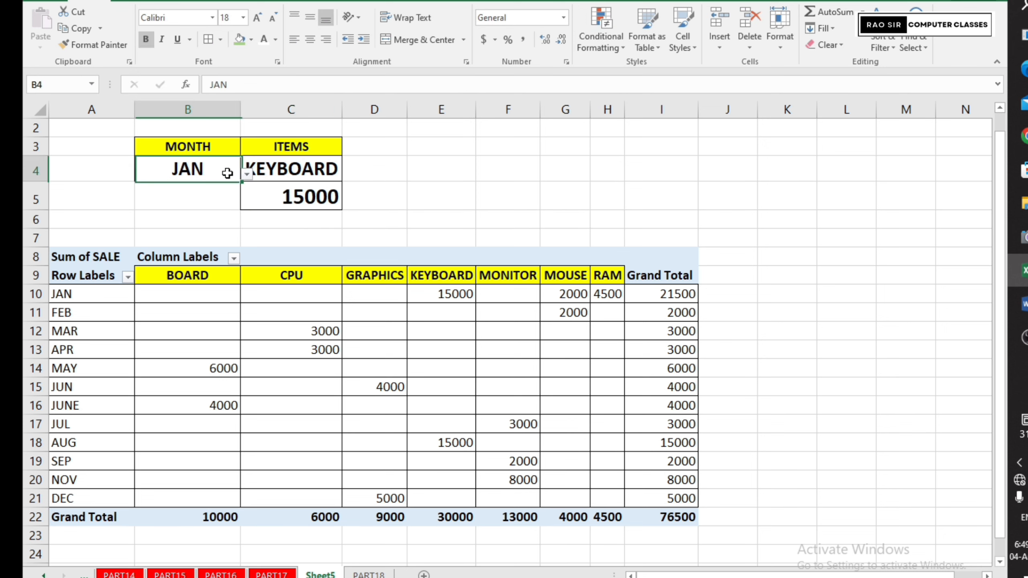
{"action": "left_click", "coordinate": [312, 173]}
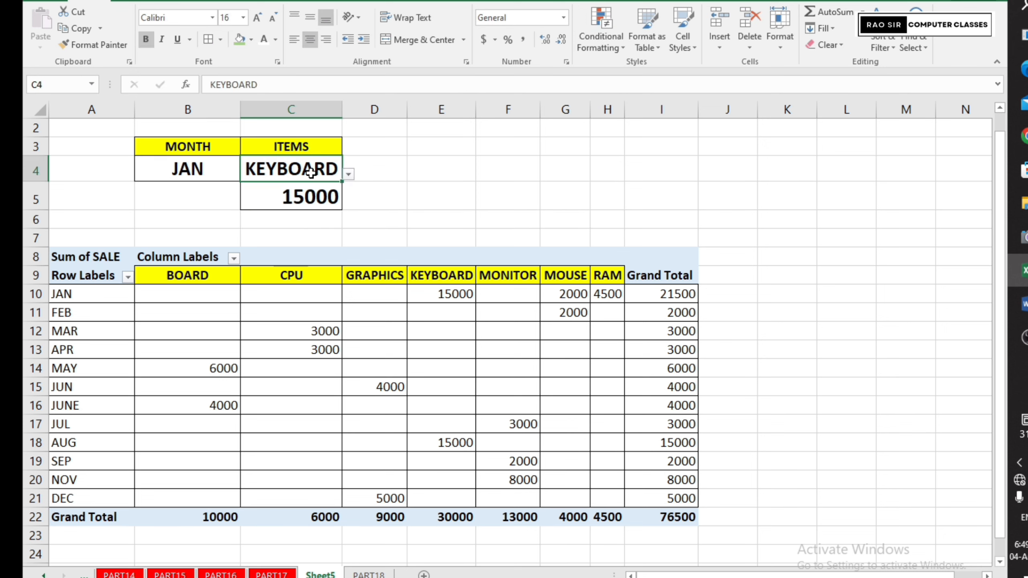
{"action": "left_click", "coordinate": [347, 174]}
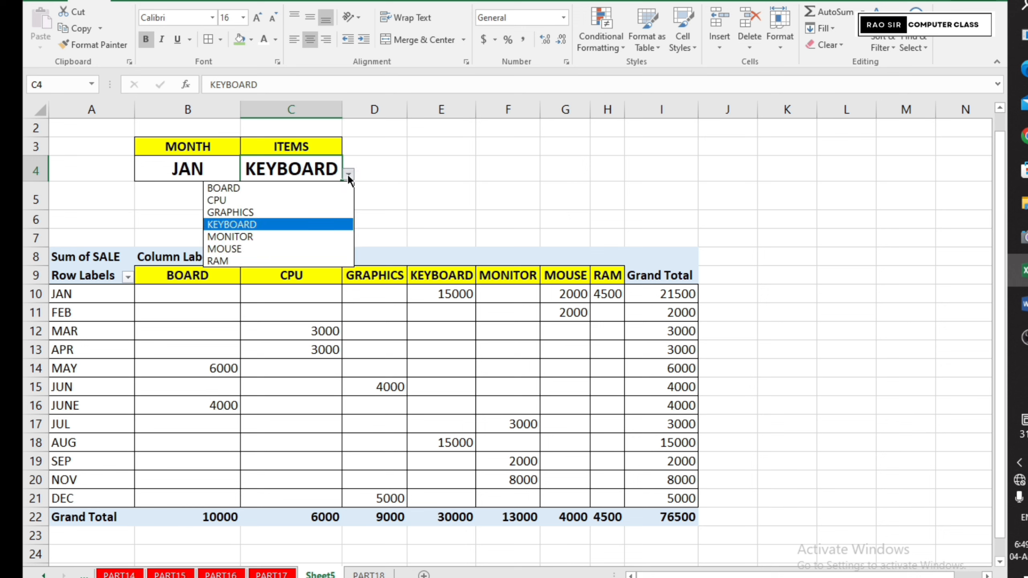
{"action": "left_click", "coordinate": [278, 244]}
{"action": "left_click", "coordinate": [569, 294]}
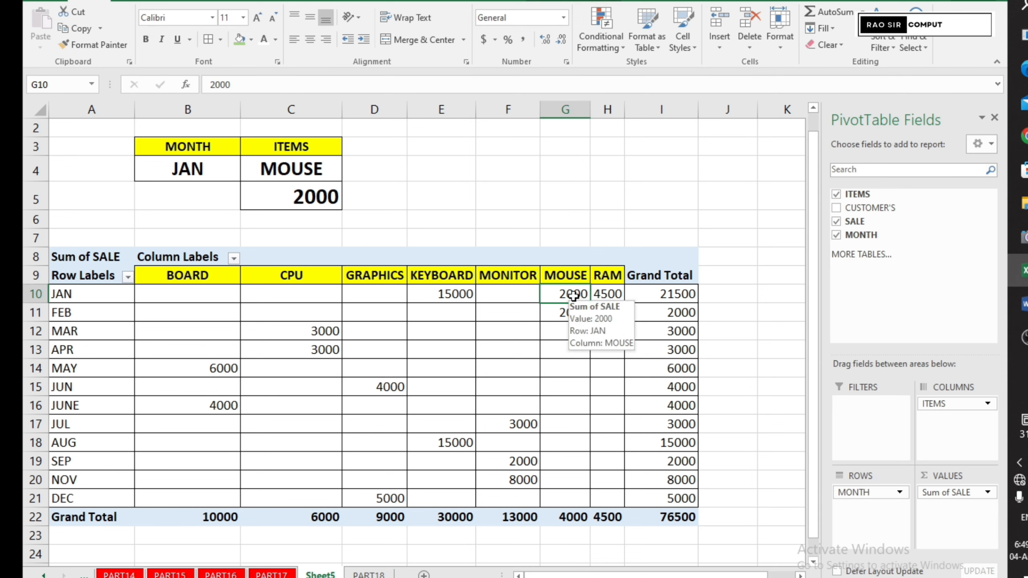
Choose RAM in C4, check it against the PivotTable's JAN value, and widen column H slightly.
{"action": "left_click", "coordinate": [322, 198]}
{"action": "left_click", "coordinate": [341, 167]}
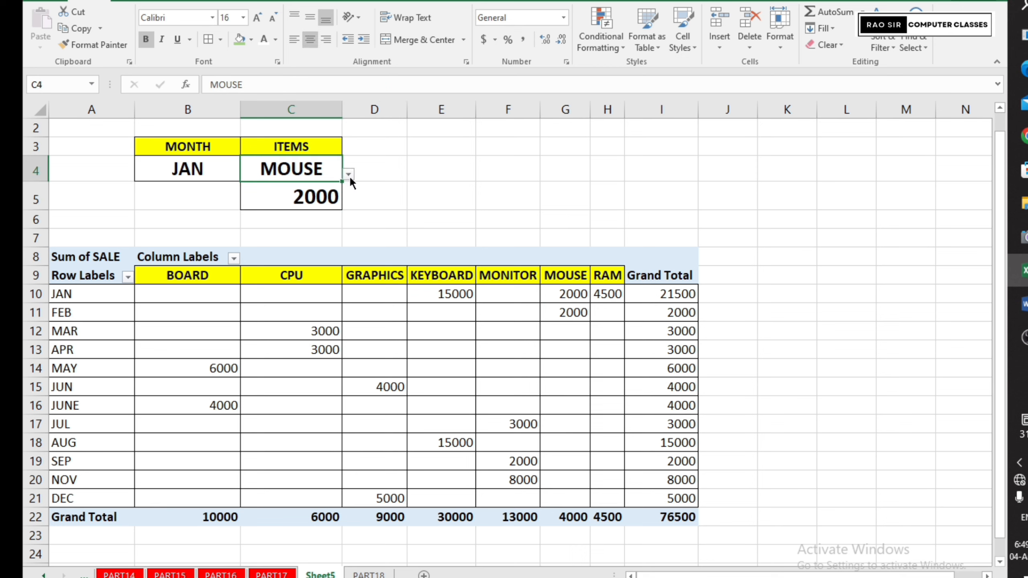
{"action": "left_click", "coordinate": [348, 174]}
{"action": "left_click", "coordinate": [272, 261]}
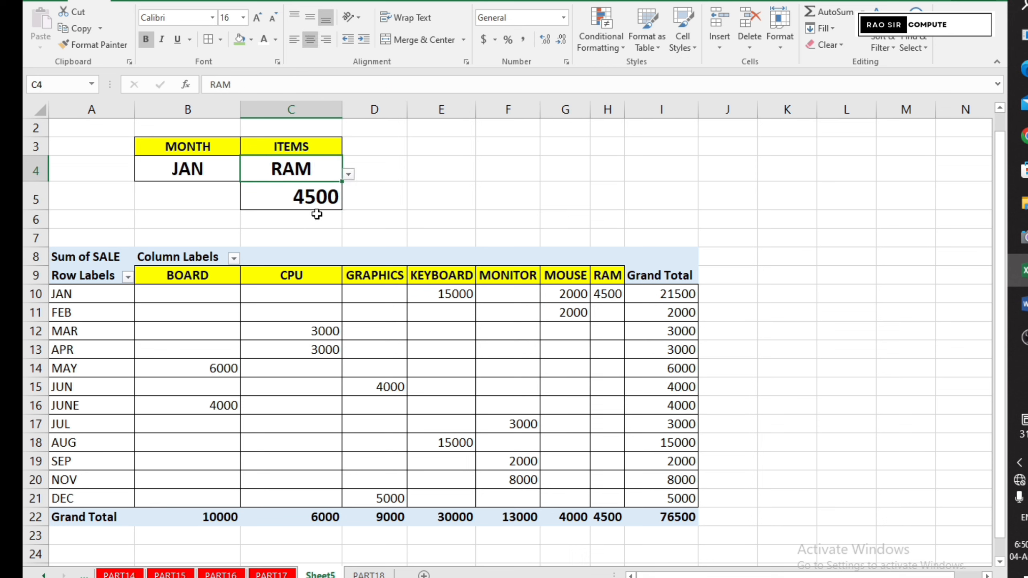
{"action": "left_click", "coordinate": [602, 300]}
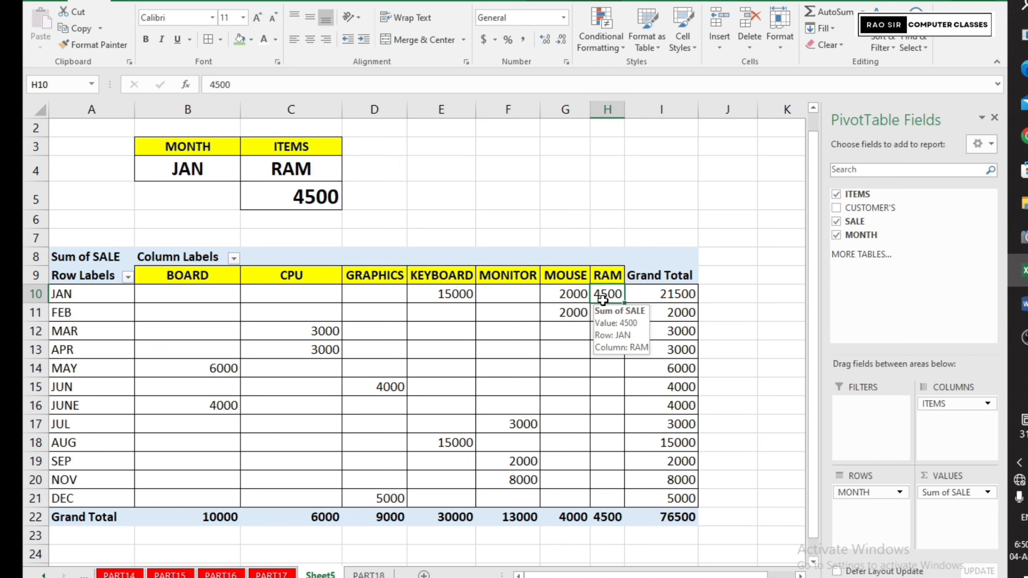
{"action": "left_click_drag", "start_coordinate": [624, 109], "coordinate": [640, 109]}
{"action": "left_click", "coordinate": [614, 310]}
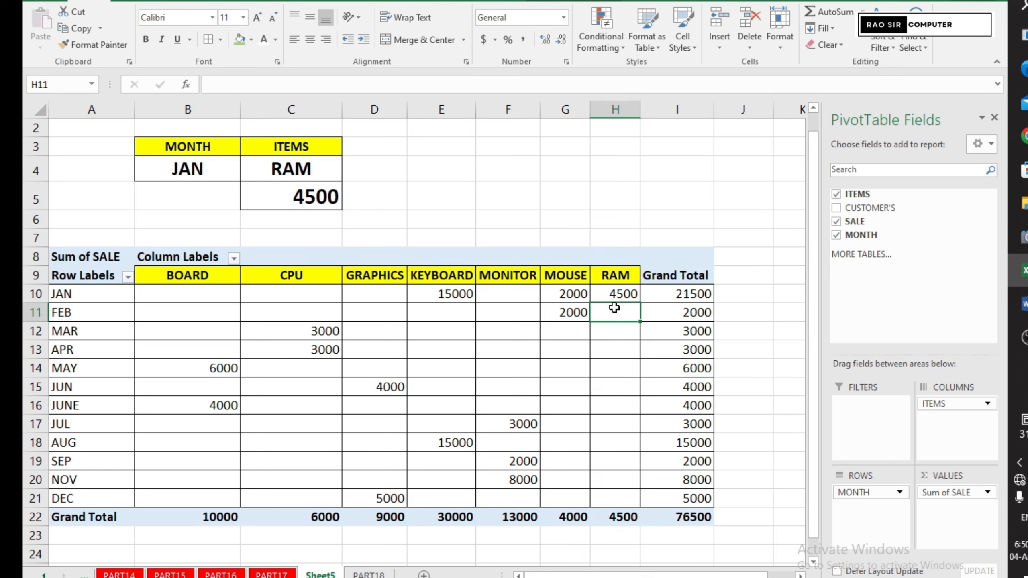
Set the month in B4 to MAR and check the PivotTable's MAR cell for RAM.
{"action": "left_click", "coordinate": [185, 170]}
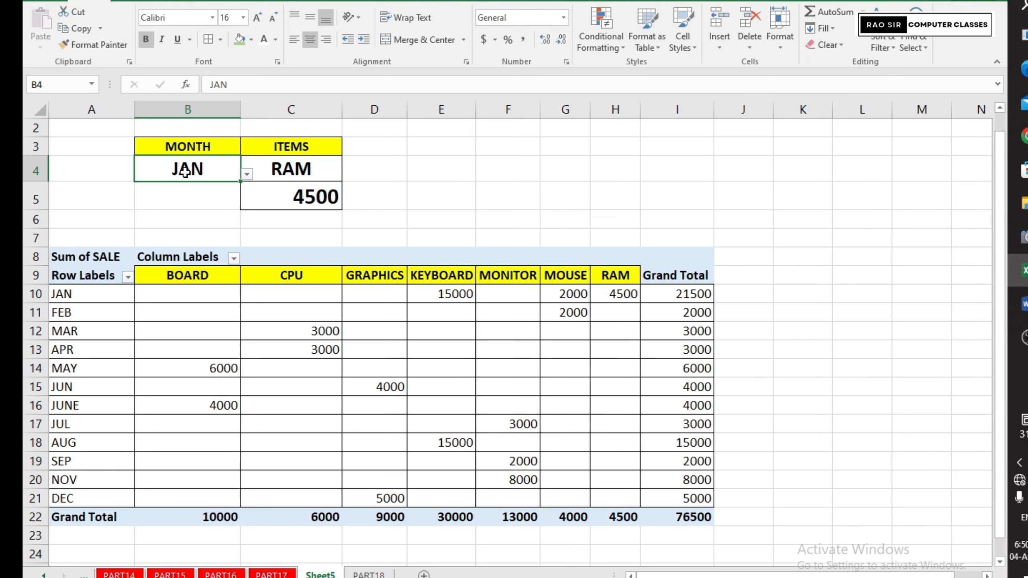
{"action": "left_click", "coordinate": [246, 174]}
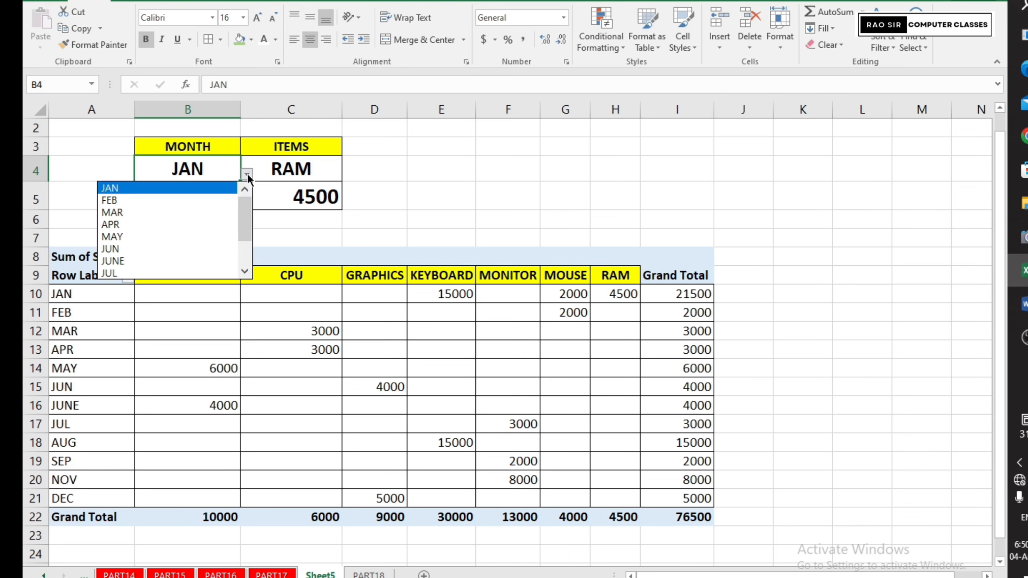
{"action": "left_click", "coordinate": [166, 211]}
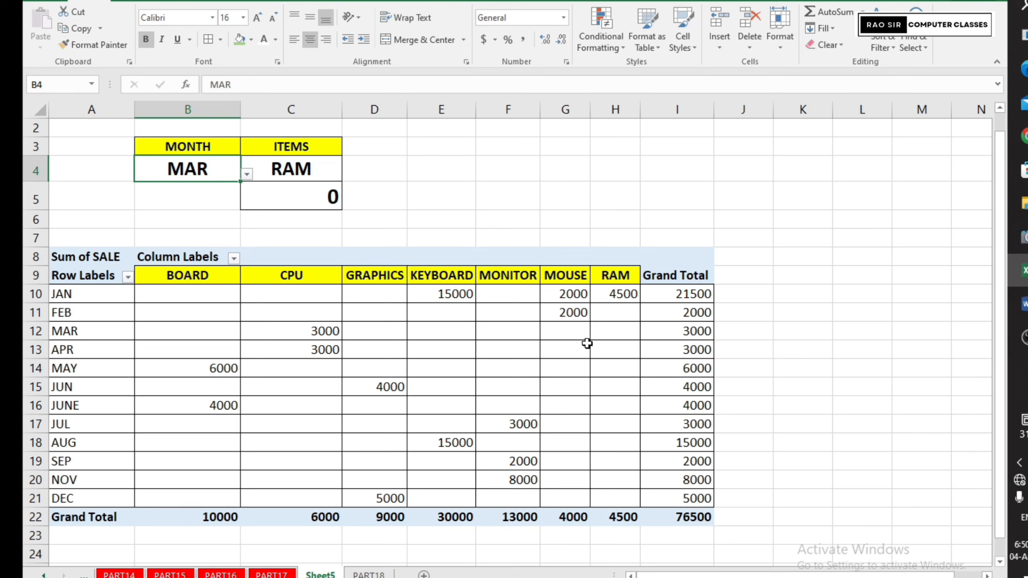
{"action": "left_click", "coordinate": [610, 332]}
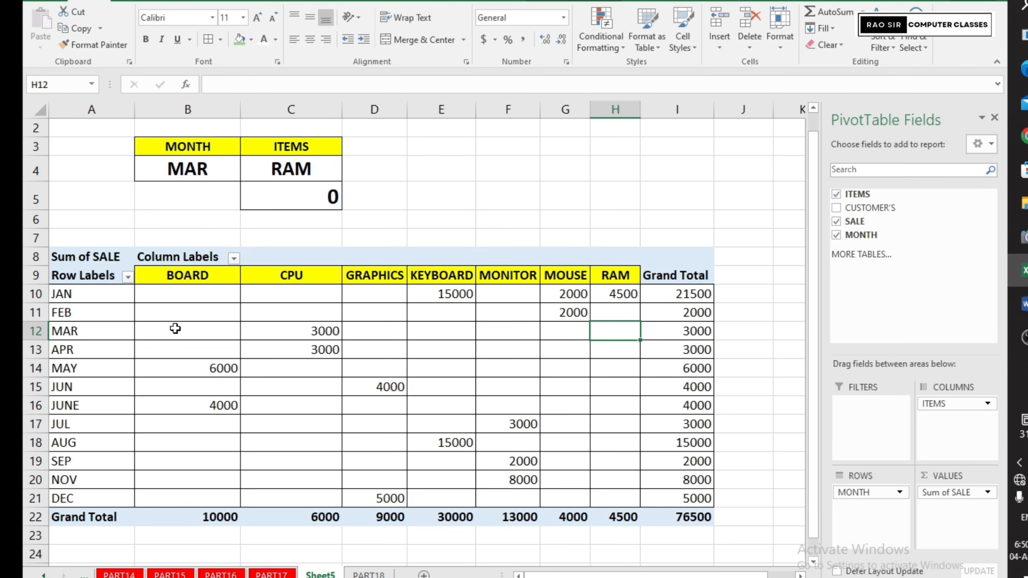
Set the item in C4 to CPU and check the lookup against the PivotTable's MAR value.
{"action": "left_click", "coordinate": [289, 328]}
{"action": "left_click", "coordinate": [336, 174]}
{"action": "left_click", "coordinate": [347, 175]}
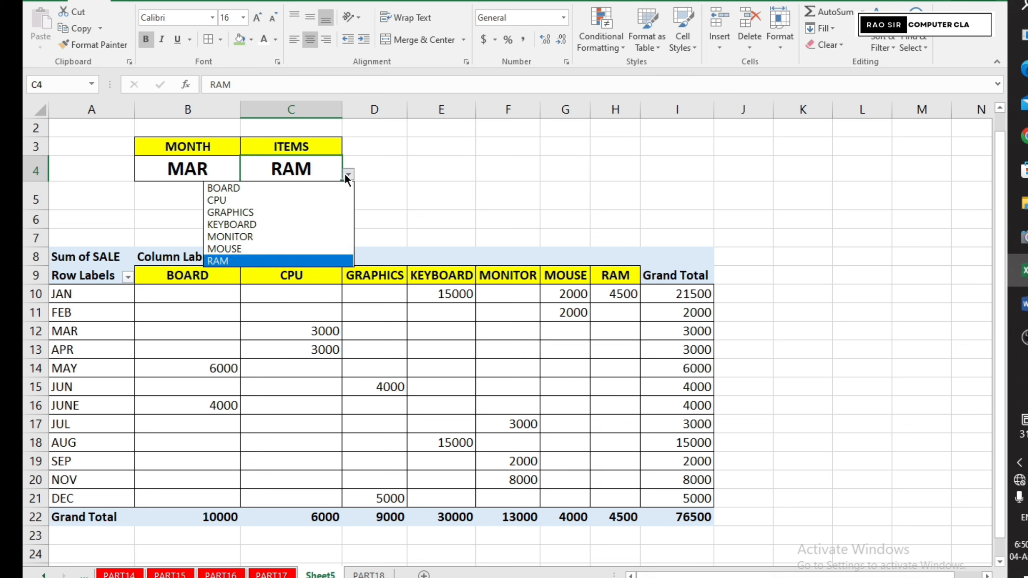
{"action": "left_click", "coordinate": [297, 201]}
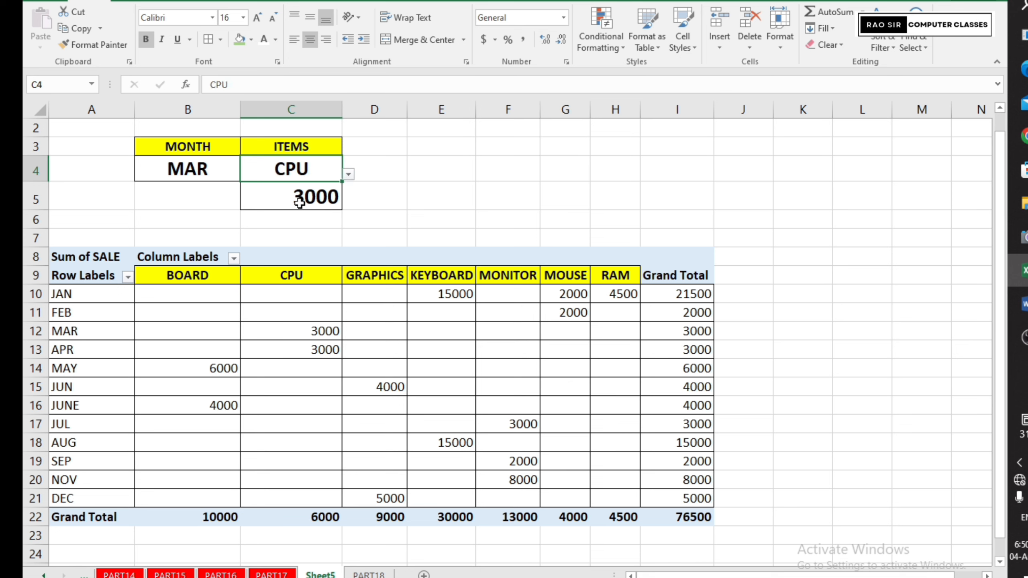
{"action": "left_click", "coordinate": [299, 203]}
Enter the label SALE in B5, beside the lookup result.
{"action": "left_click", "coordinate": [198, 201]}
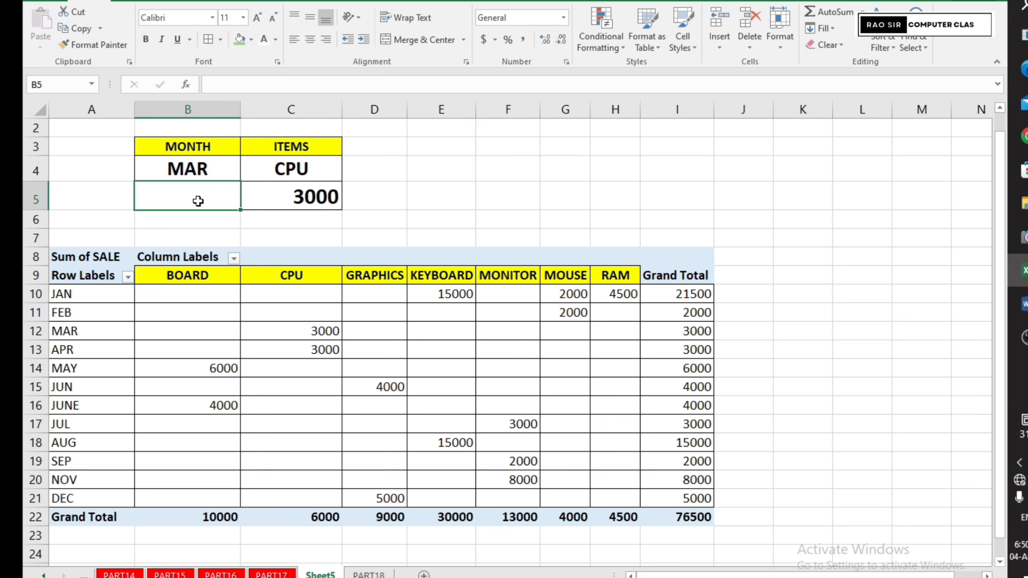
{"action": "type", "text": "SALE"}
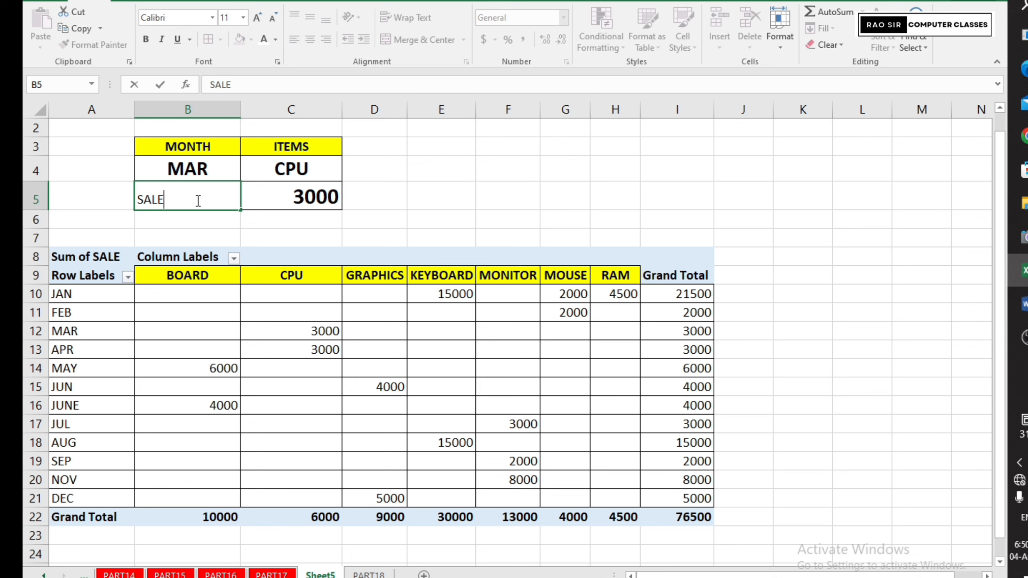
{"action": "key", "text": "Tab"}
{"action": "left_click", "coordinate": [202, 199]}
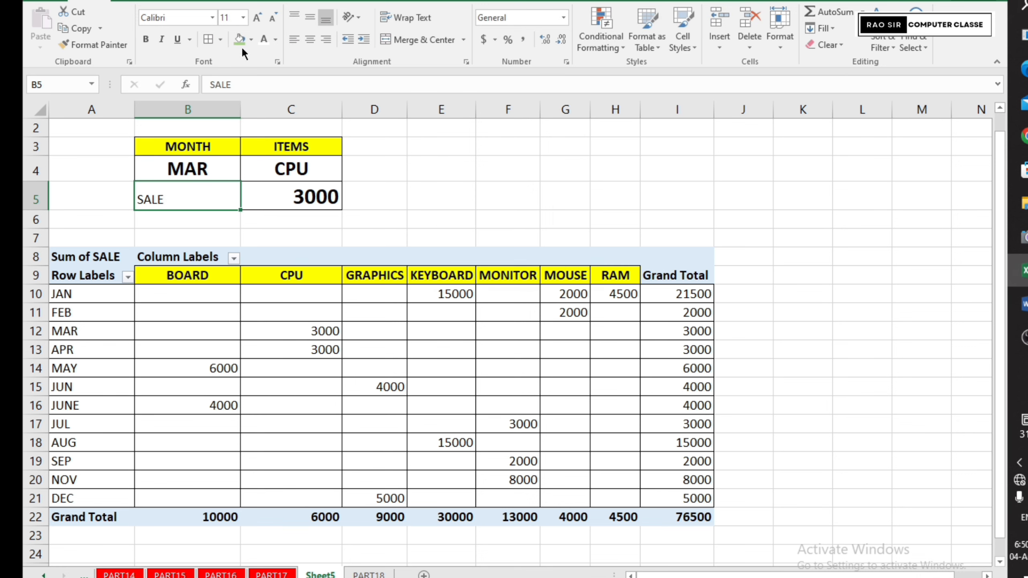
Fill the SALE label cell B5 with green and enlarge its font to size 20.
{"action": "left_click", "coordinate": [239, 40]}
{"action": "left_click", "coordinate": [257, 17]}
{"action": "left_click", "coordinate": [257, 18]}
{"action": "left_click", "coordinate": [257, 17]}
{"action": "left_click", "coordinate": [257, 17]}
{"action": "left_click", "coordinate": [257, 17]}
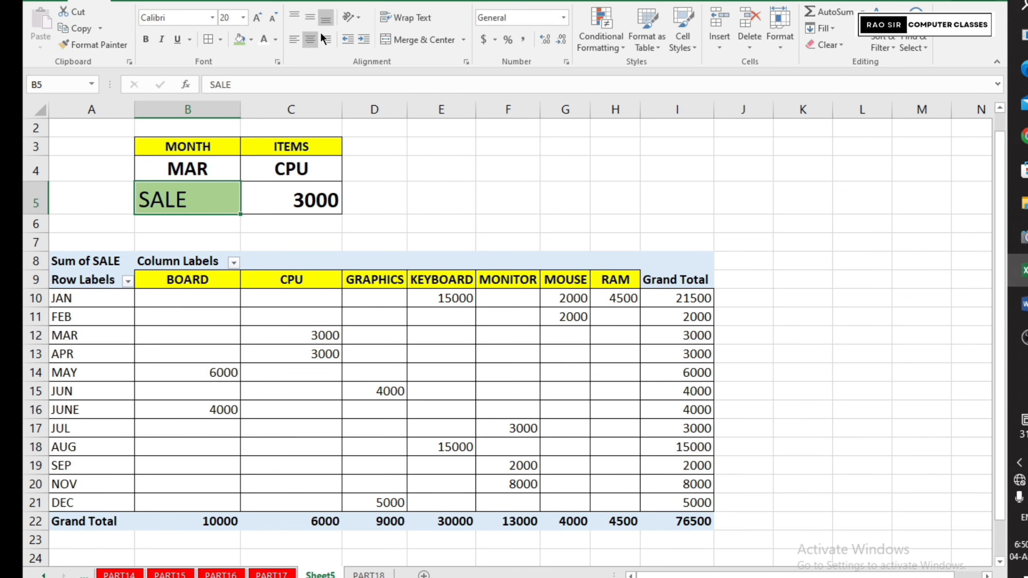
Centre the SALE label in B5 and make it bold.
{"action": "left_click", "coordinate": [309, 39]}
{"action": "left_click", "coordinate": [146, 39]}
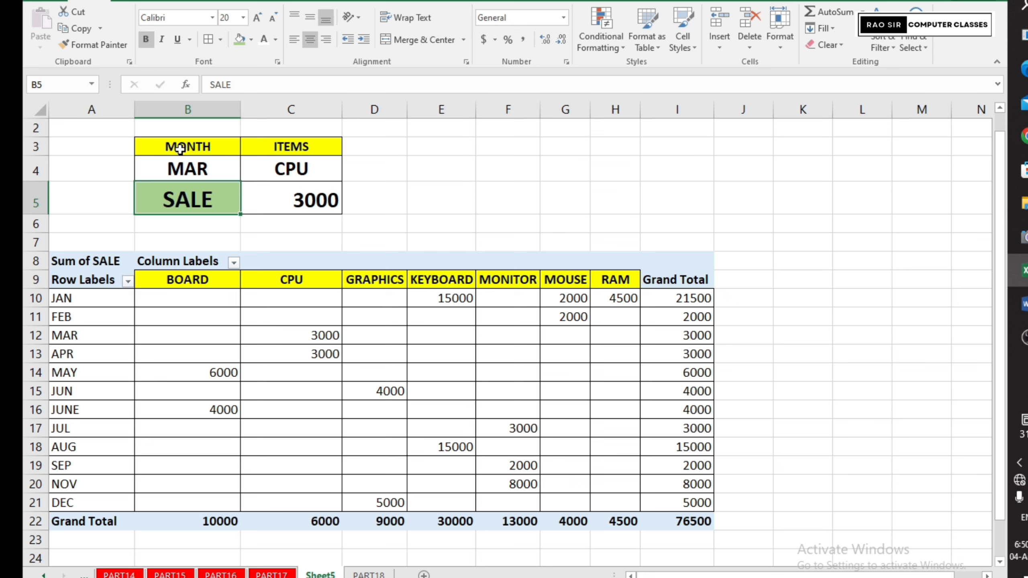
{"action": "left_click_drag", "start_coordinate": [181, 149], "coordinate": [275, 202]}
{"action": "left_click", "coordinate": [502, 203]}
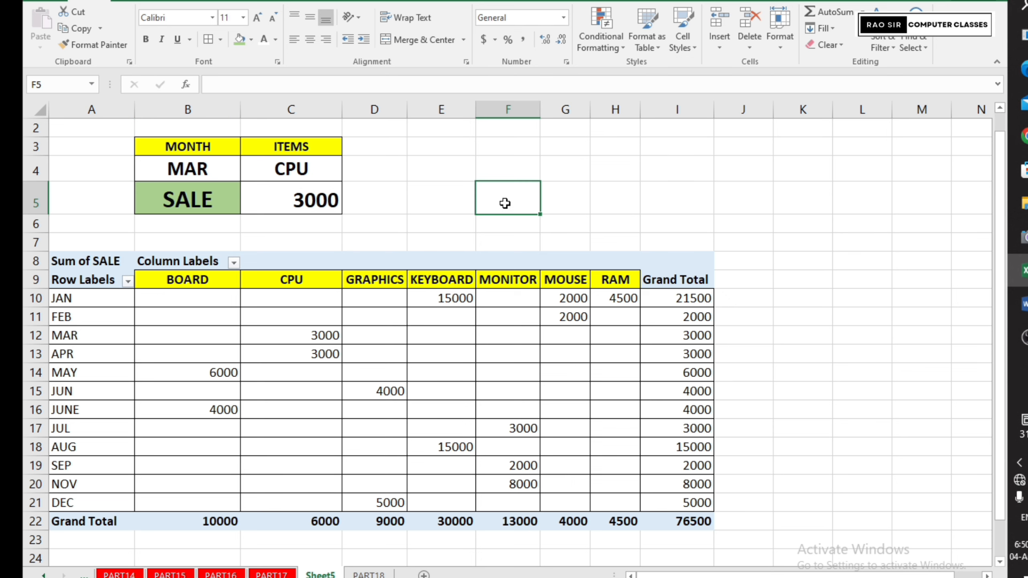
Centre the sales lookup result in C5 and fill the cell with orange.
{"action": "left_click", "coordinate": [275, 201]}
{"action": "left_click", "coordinate": [310, 40]}
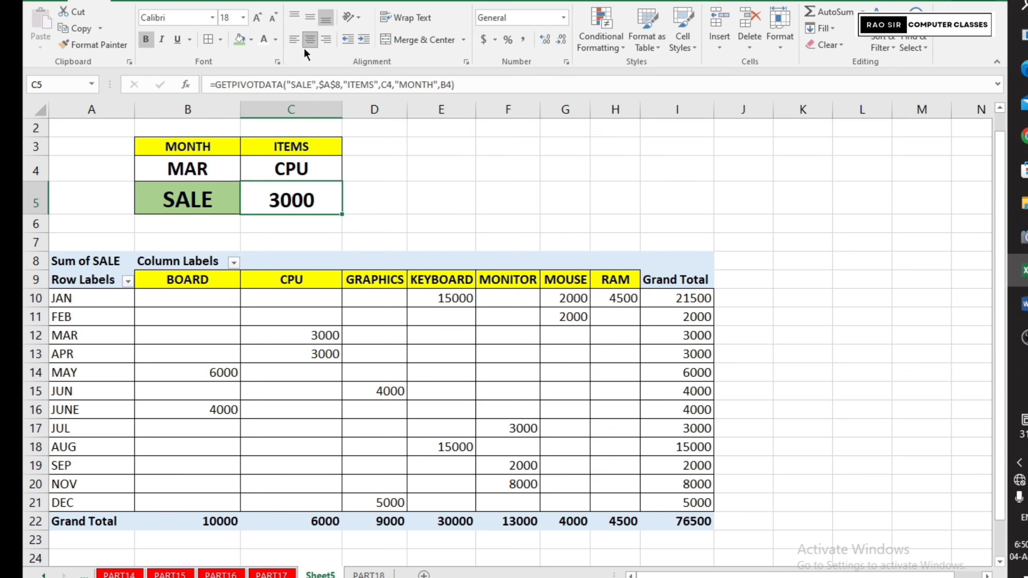
{"action": "left_click", "coordinate": [435, 204]}
{"action": "left_click", "coordinate": [328, 205]}
{"action": "left_click", "coordinate": [251, 39]}
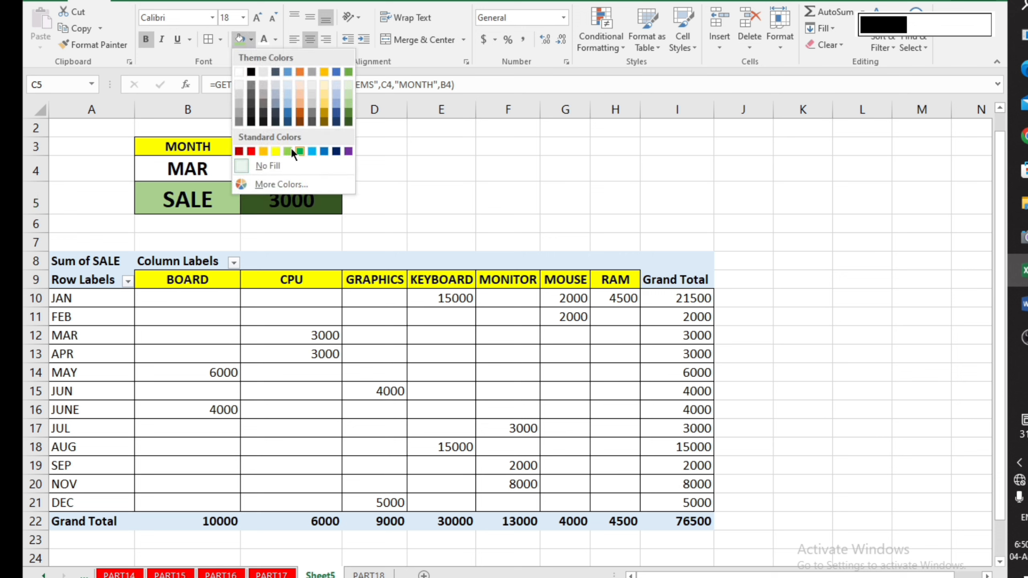
{"action": "left_click", "coordinate": [262, 151]}
{"action": "left_click", "coordinate": [473, 242]}
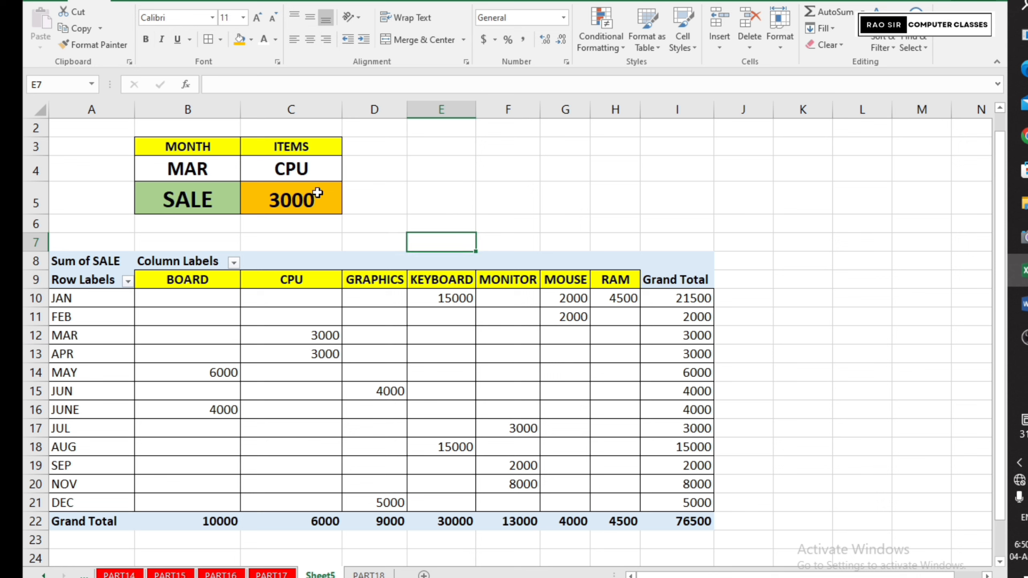
Set the item in C4 to GRAPHICS and check the PivotTable's MAR cell for GRAPHICS.
{"action": "left_click", "coordinate": [204, 171]}
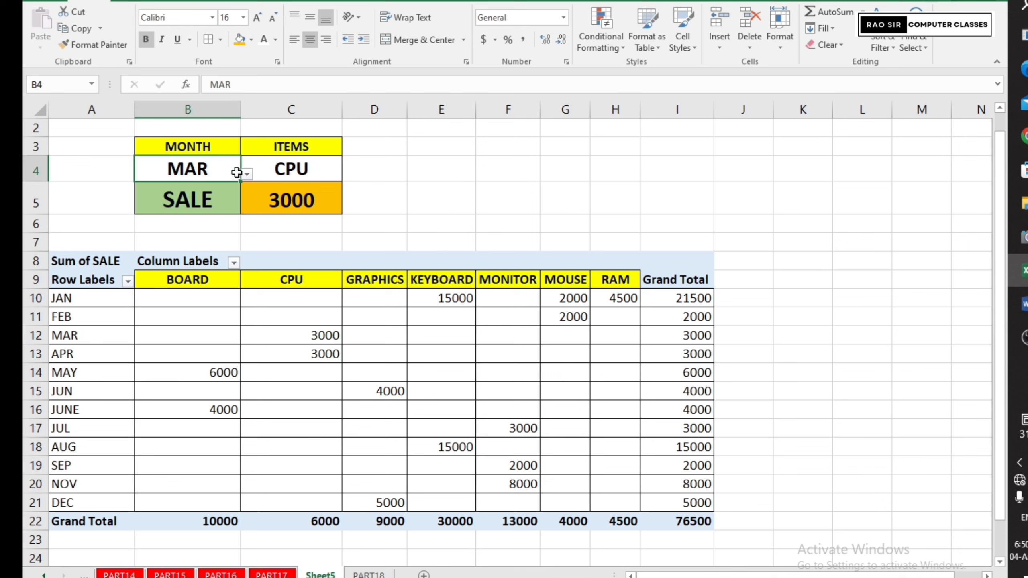
{"action": "left_click", "coordinate": [298, 176]}
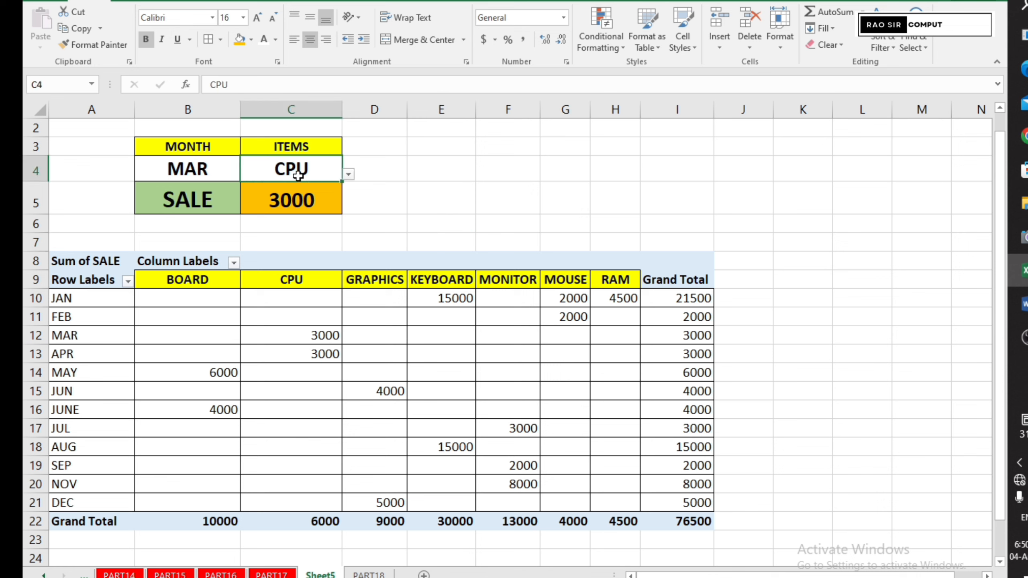
{"action": "left_click", "coordinate": [349, 174]}
{"action": "left_click", "coordinate": [307, 200]}
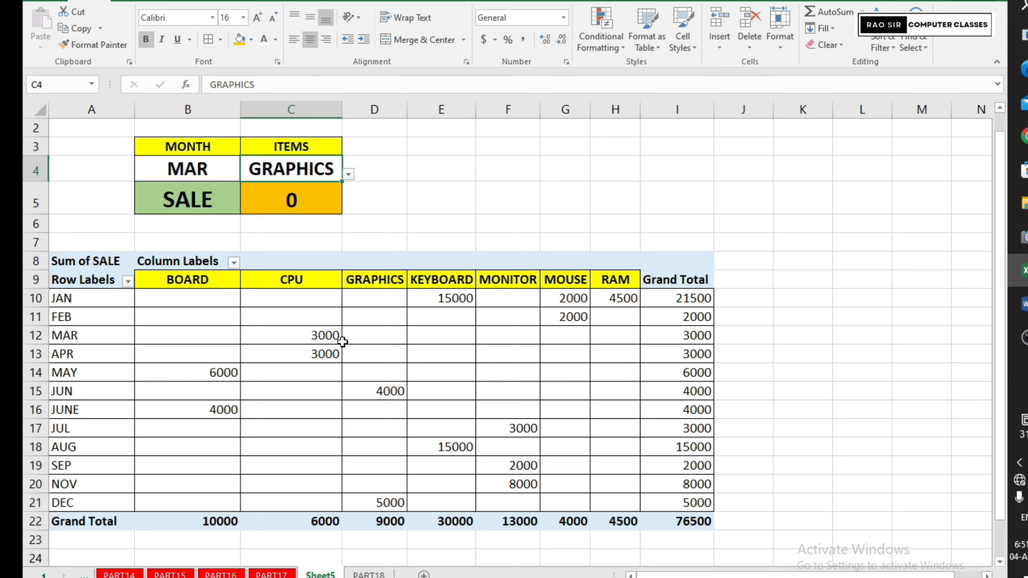
{"action": "left_click", "coordinate": [226, 338]}
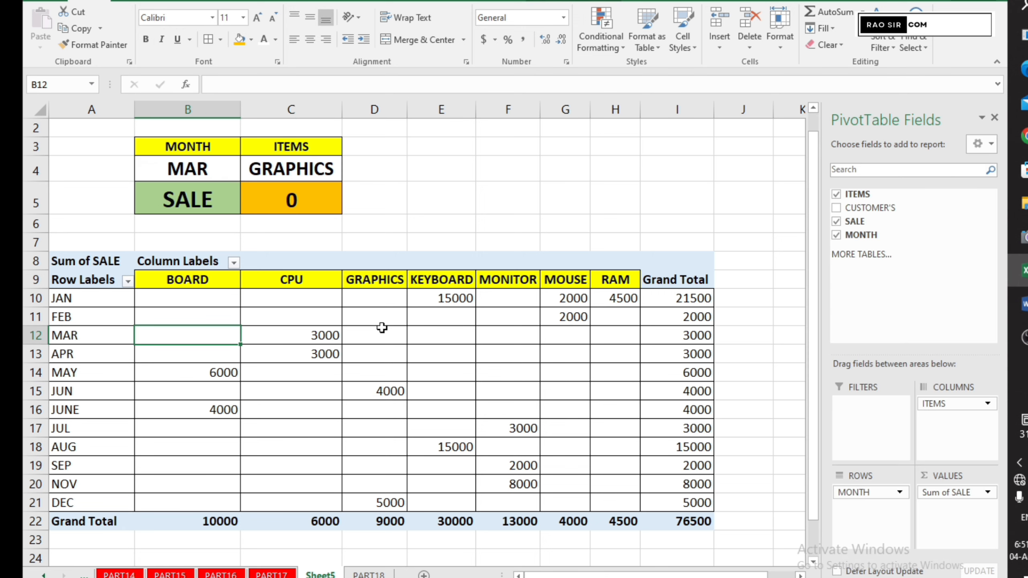
{"action": "left_click", "coordinate": [373, 339]}
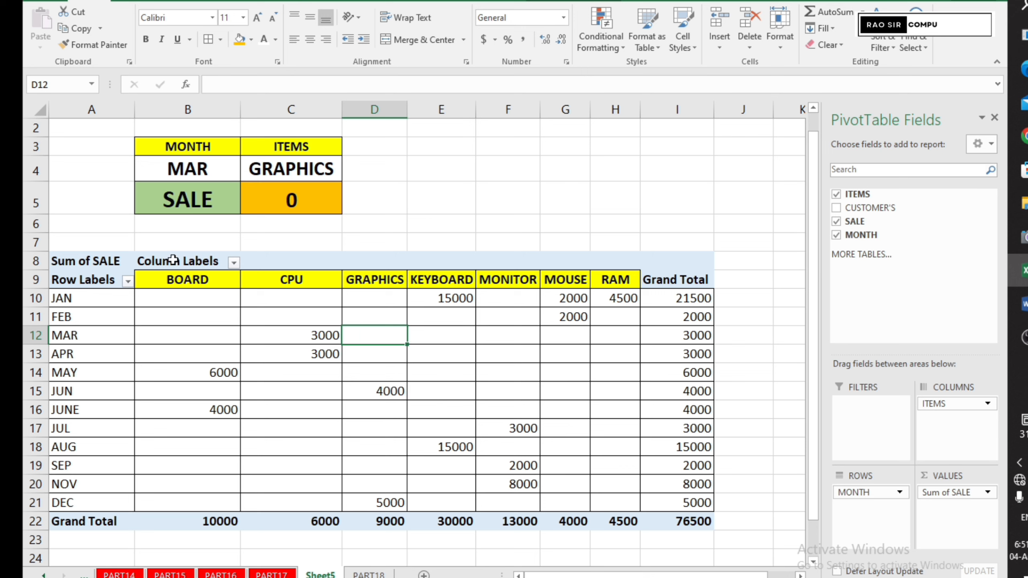
Set the item in C4 to MONITOR and the month in B4 to JUL, checking the lookup against the PivotTable.
{"action": "left_click", "coordinate": [213, 176]}
{"action": "left_click", "coordinate": [302, 170]}
{"action": "left_click", "coordinate": [348, 174]}
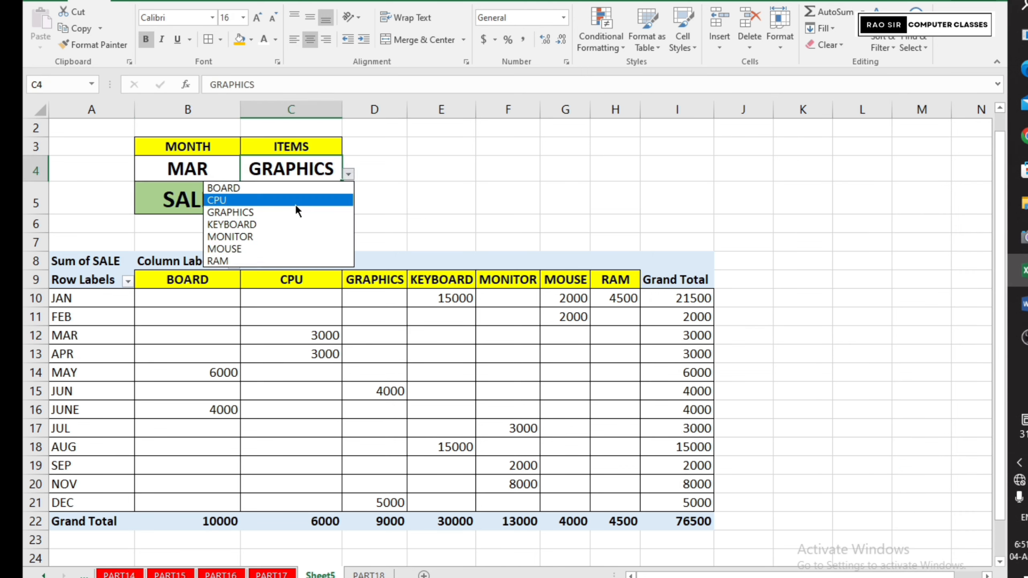
{"action": "left_click", "coordinate": [283, 237]}
{"action": "left_click", "coordinate": [211, 169]}
{"action": "left_click", "coordinate": [247, 174]}
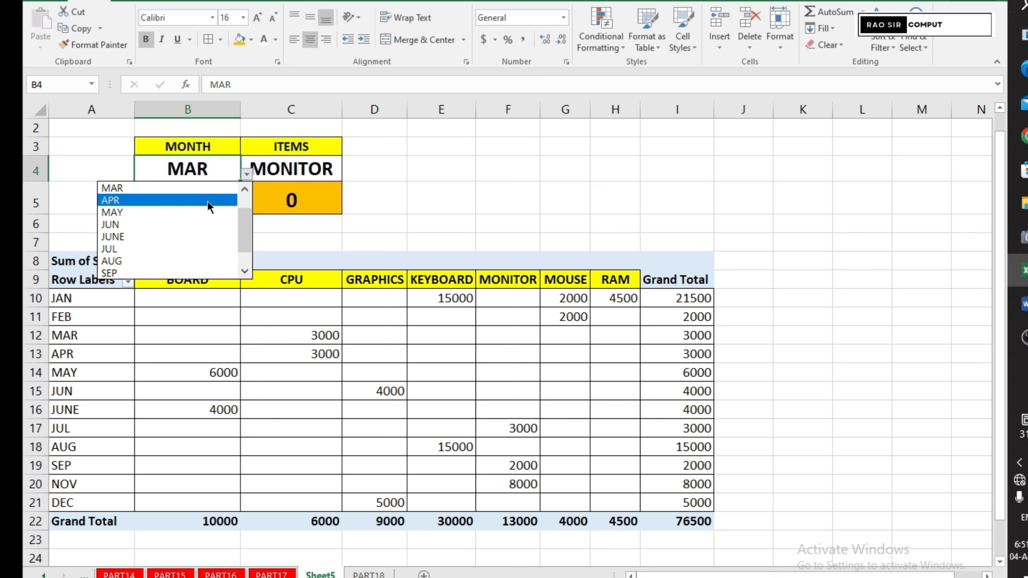
{"action": "left_click", "coordinate": [172, 247]}
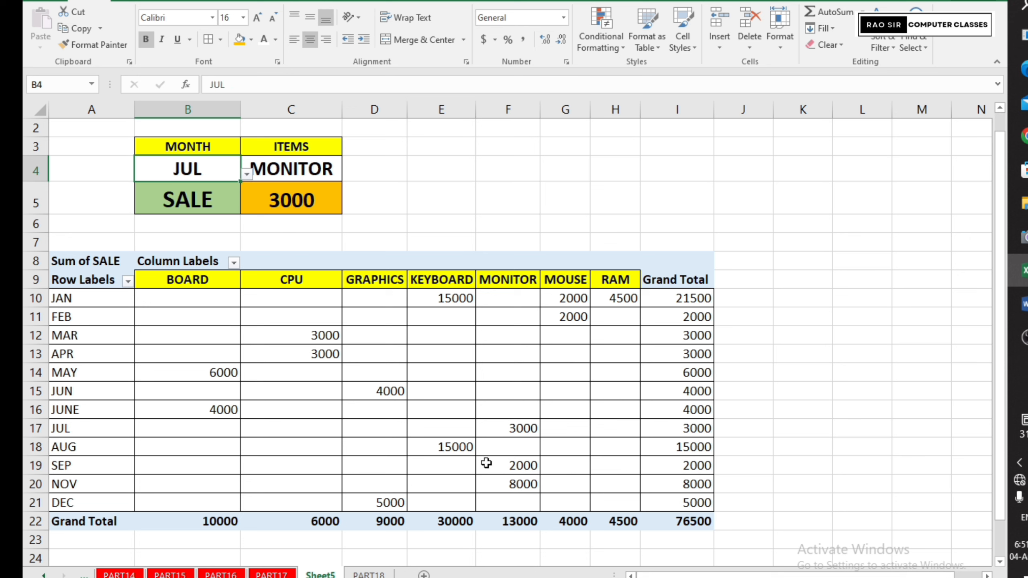
{"action": "mouse_move", "coordinate": [506, 427]}
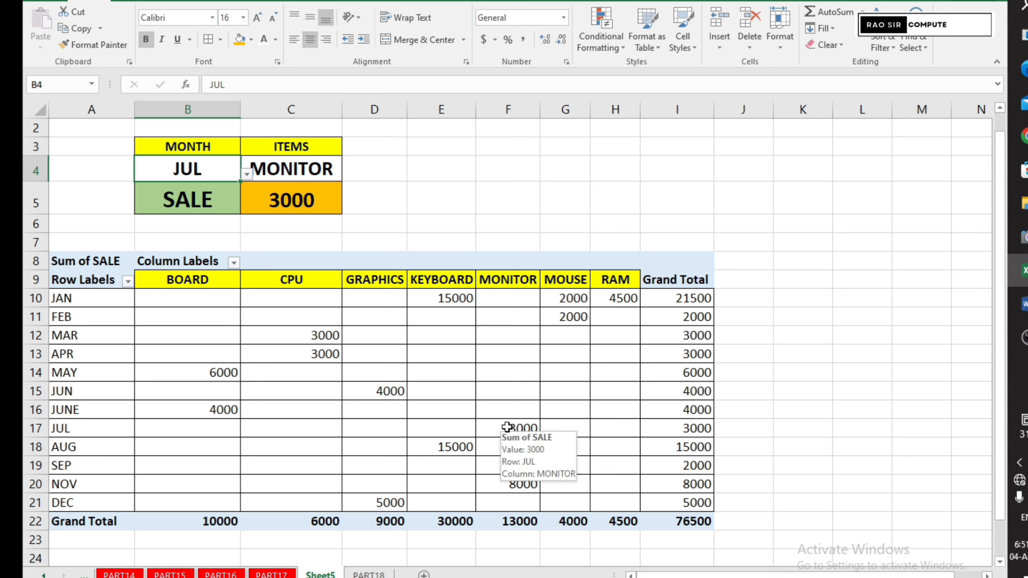